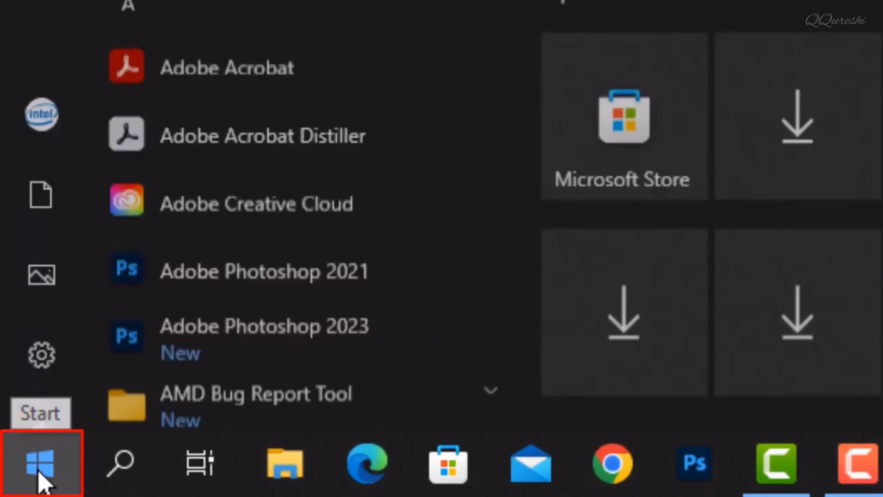
Show the computer's Shut down and Restart power options, and dismiss them without choosing one
{"action": "mouse_move", "coordinate": [40, 403]}
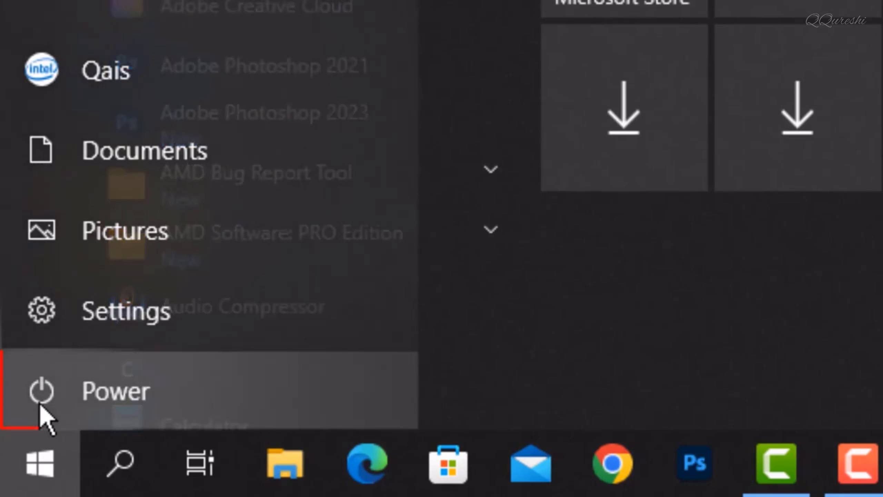
{"action": "left_click", "coordinate": [264, 407]}
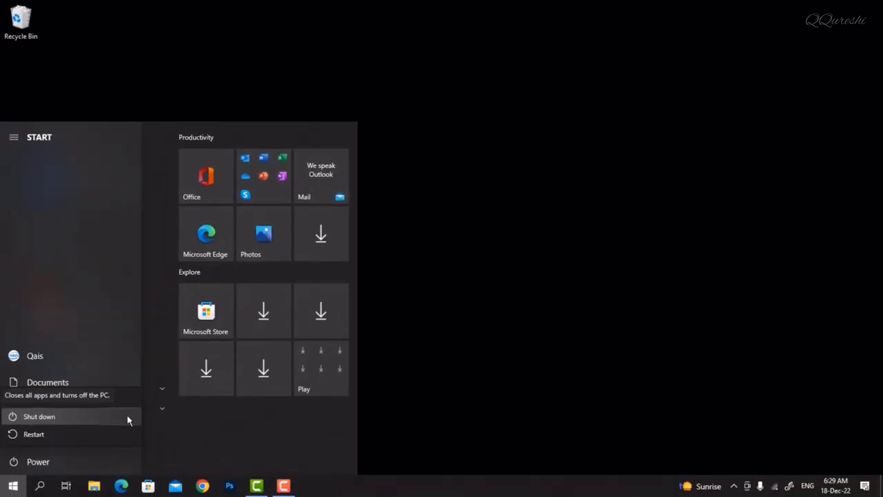
{"action": "key", "text": "Escape"}
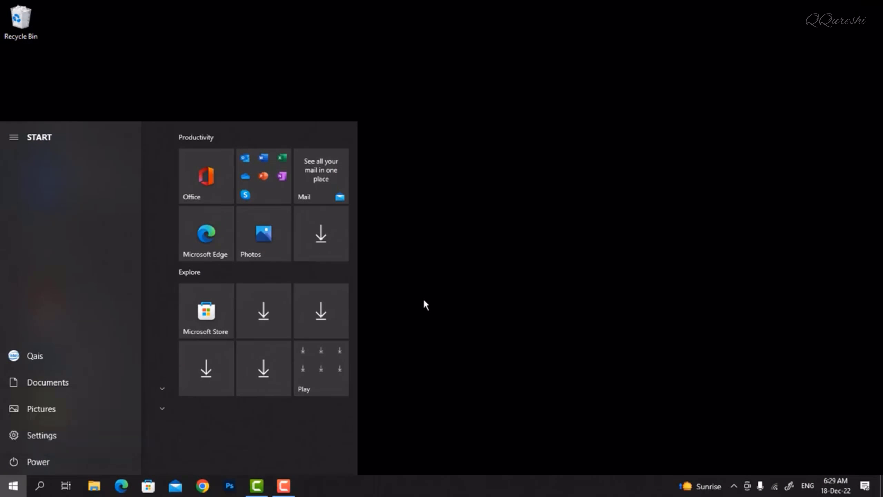
{"action": "left_click", "coordinate": [423, 301]}
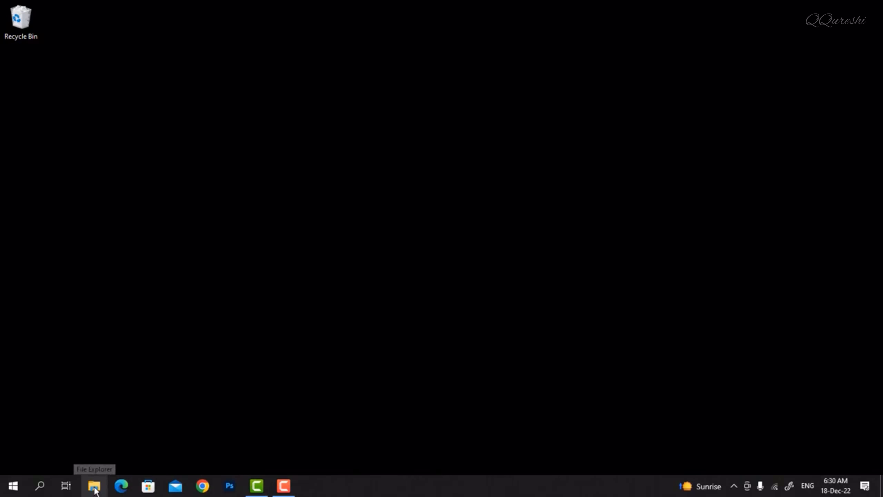
Open the Windows folder on the (C:) Local Disk in File Explorer and maximize the window
{"action": "left_click", "coordinate": [94, 487]}
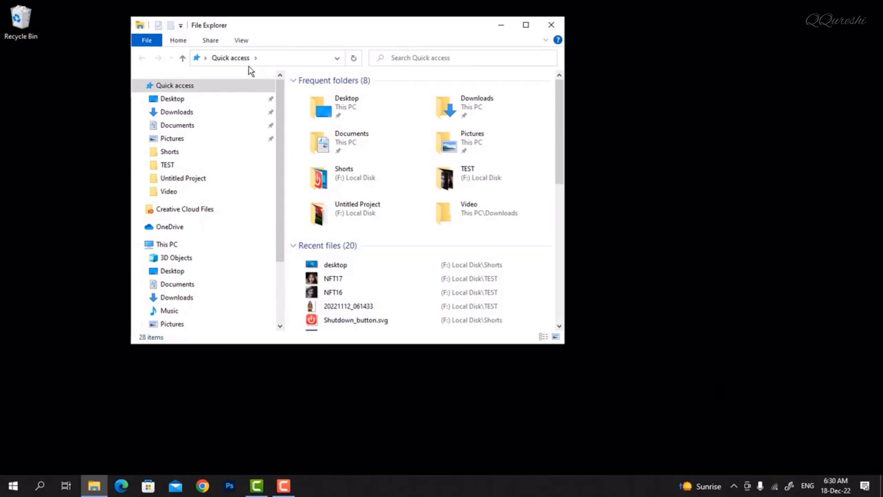
{"action": "scroll", "coordinate": [179, 278], "scroll_direction": "down", "scroll_amount": 2}
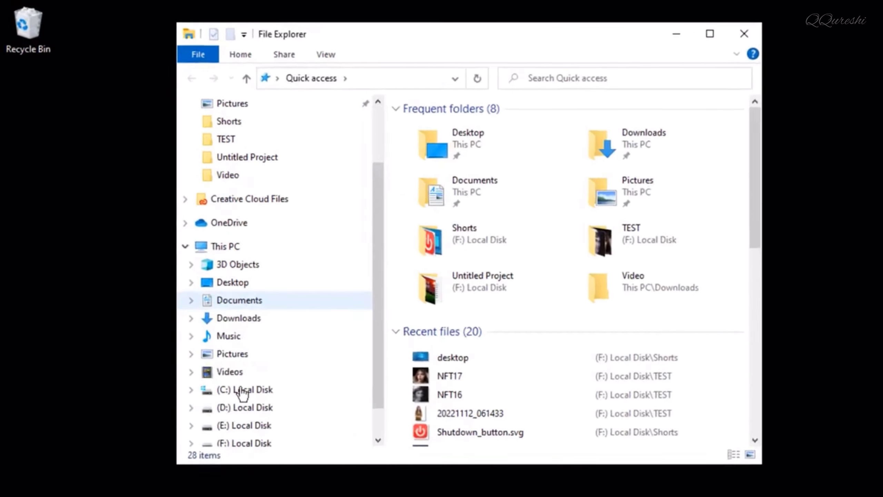
{"action": "scroll", "coordinate": [240, 389], "scroll_direction": "down", "scroll_amount": 1}
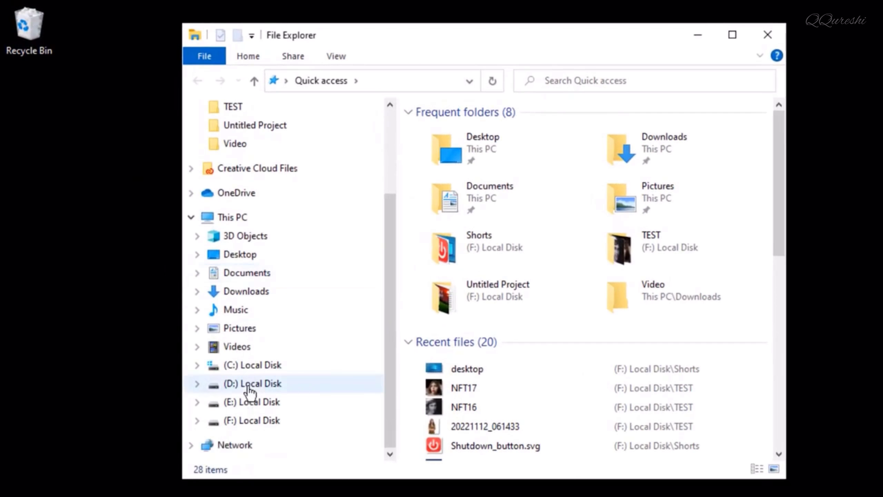
{"action": "left_click", "coordinate": [237, 355]}
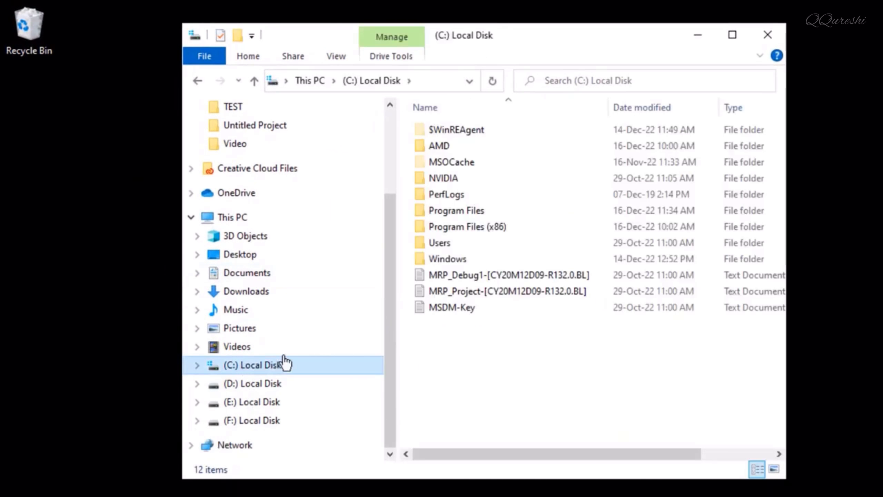
{"action": "left_click", "coordinate": [432, 258]}
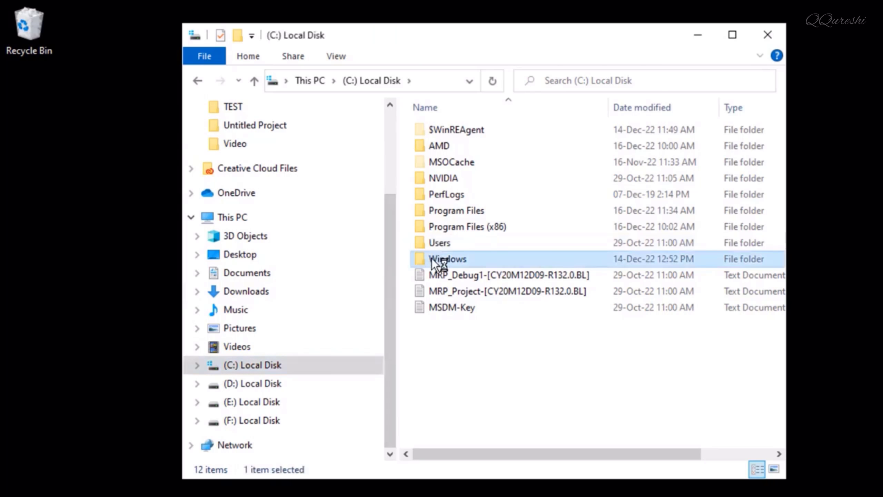
{"action": "double_click", "coordinate": [465, 260]}
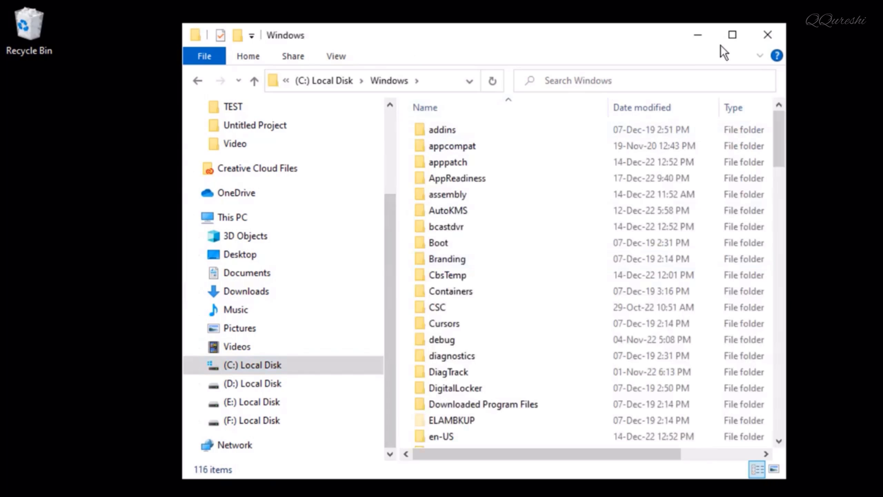
{"action": "left_click", "coordinate": [734, 34]}
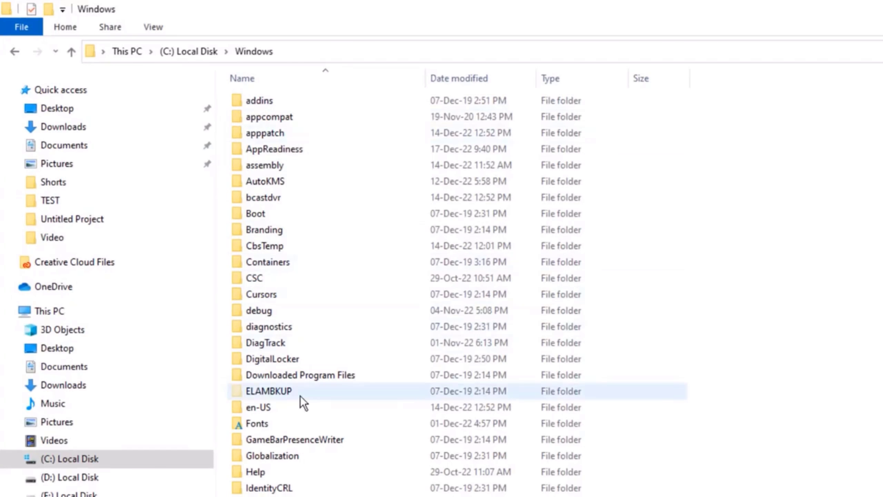
Open the System32 folder inside the Windows folder
{"action": "scroll", "coordinate": [300, 396], "scroll_direction": "down", "scroll_amount": 1}
{"action": "scroll", "coordinate": [300, 396], "scroll_direction": "down", "scroll_amount": 18}
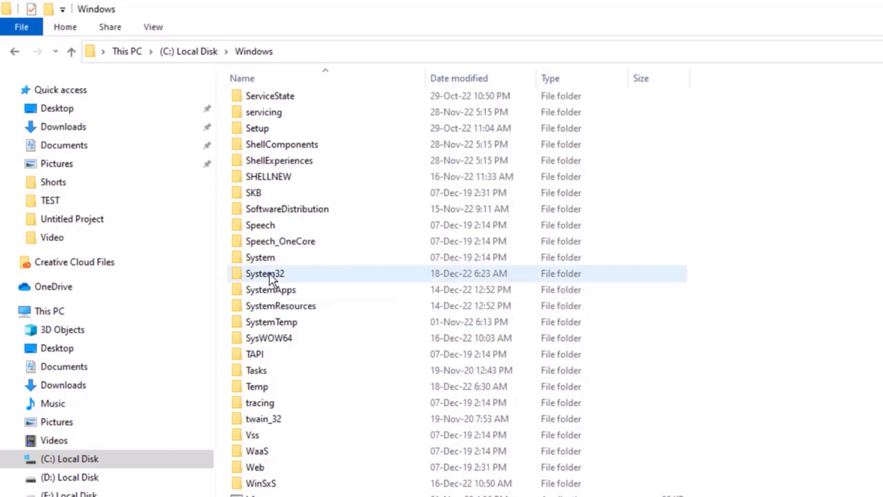
{"action": "left_click", "coordinate": [270, 273]}
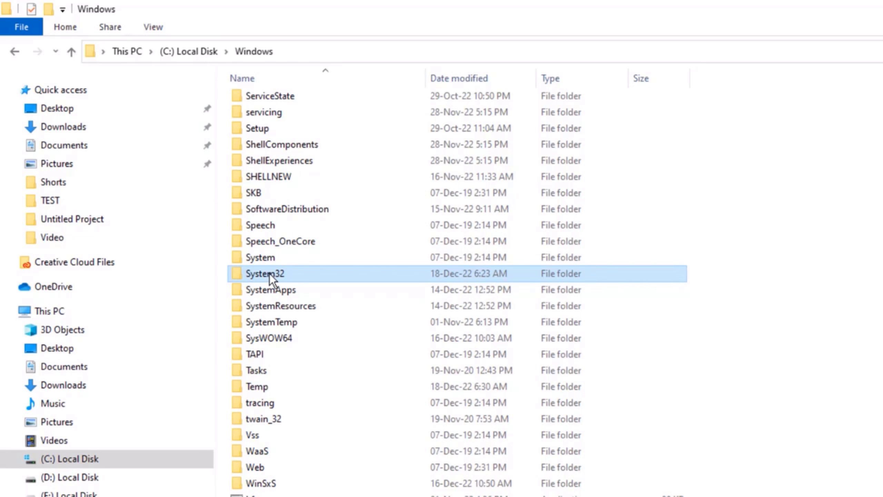
{"action": "double_click", "coordinate": [269, 273]}
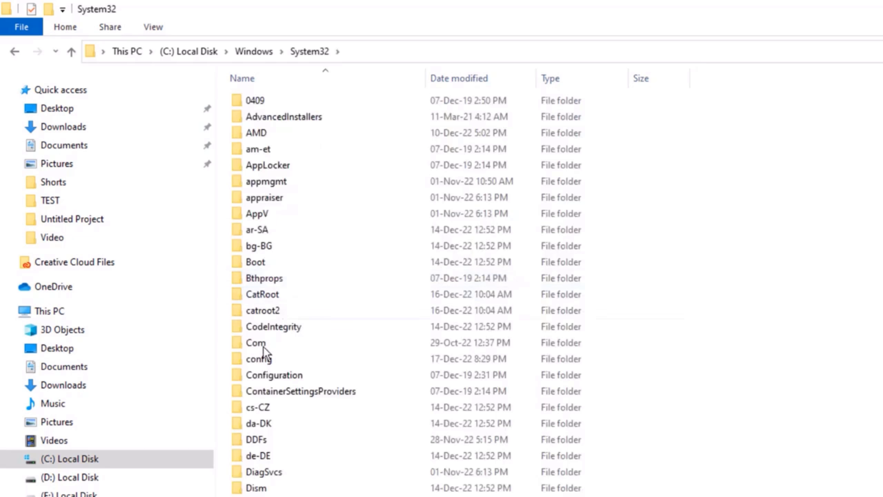
Locate the shutdown application in the System32 folder and select it
{"action": "scroll", "coordinate": [300, 399], "scroll_direction": "down", "scroll_amount": 20}
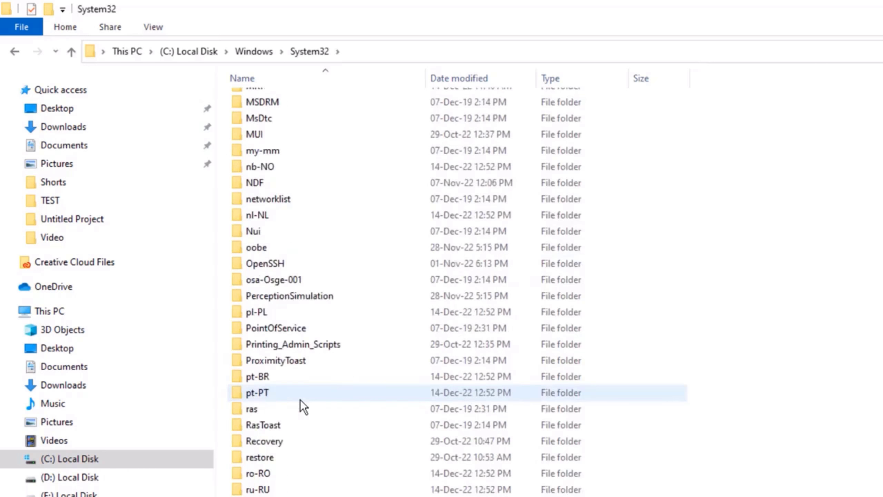
{"action": "scroll", "coordinate": [301, 400], "scroll_direction": "down", "scroll_amount": 20}
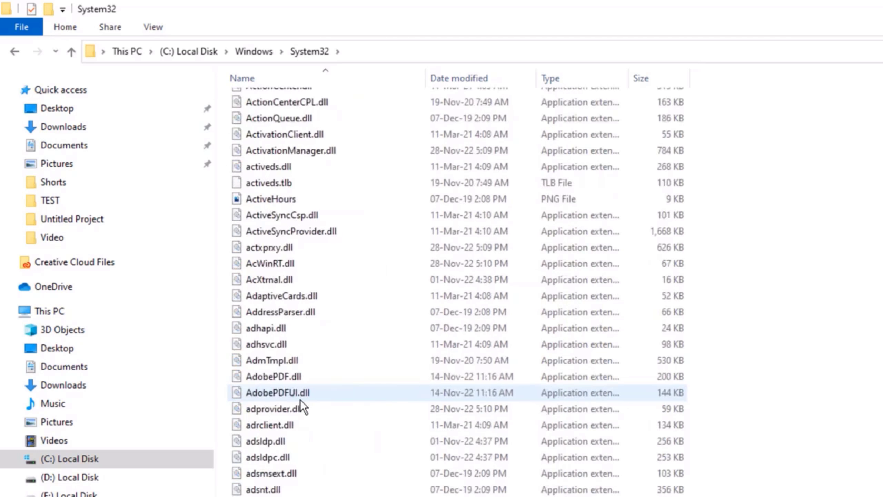
{"action": "scroll", "coordinate": [300, 400], "scroll_direction": "down", "scroll_amount": 5}
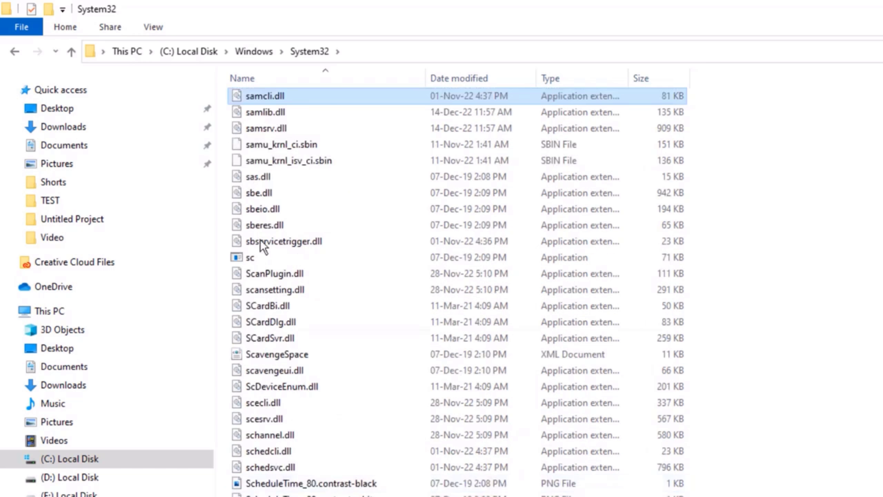
{"action": "left_click", "coordinate": [255, 96]}
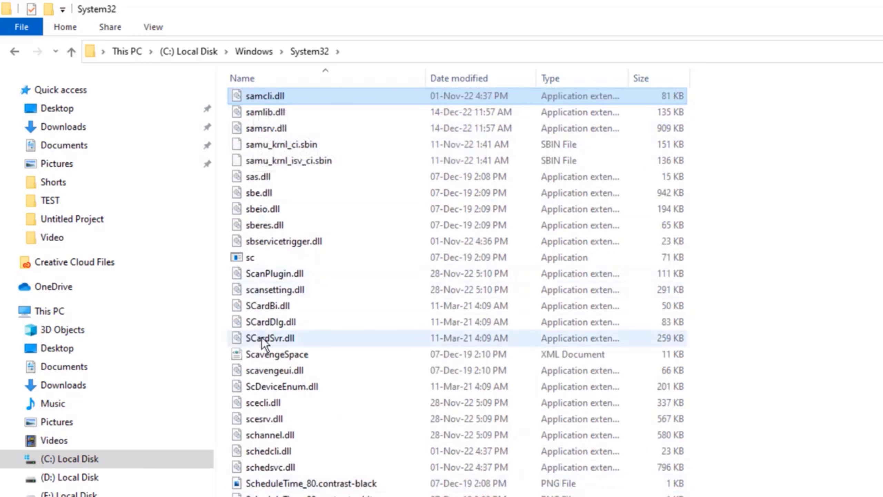
{"action": "scroll", "coordinate": [269, 405], "scroll_direction": "down", "scroll_amount": 7}
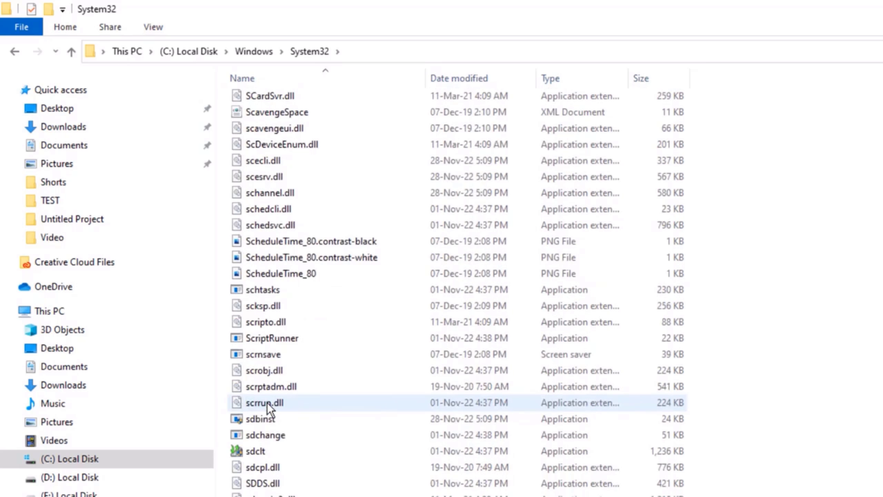
{"action": "scroll", "coordinate": [268, 403], "scroll_direction": "down", "scroll_amount": 20}
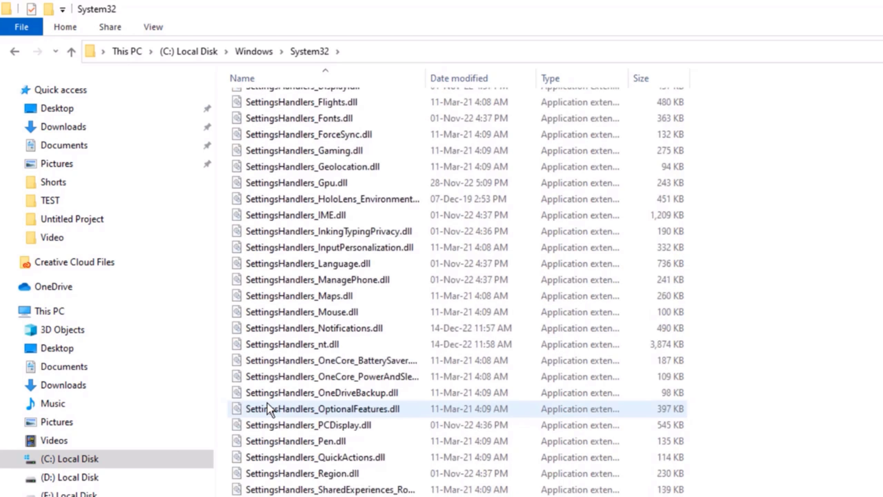
{"action": "scroll", "coordinate": [268, 404], "scroll_direction": "down", "scroll_amount": 5}
{"action": "scroll", "coordinate": [267, 403], "scroll_direction": "up", "scroll_amount": 2}
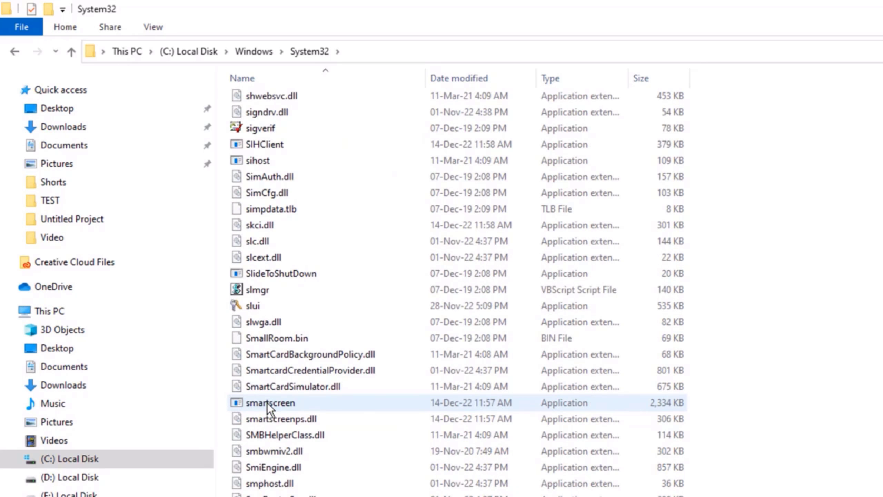
{"action": "scroll", "coordinate": [267, 403], "scroll_direction": "down", "scroll_amount": 6}
{"action": "scroll", "coordinate": [267, 403], "scroll_direction": "up", "scroll_amount": 8}
{"action": "left_click", "coordinate": [251, 145]}
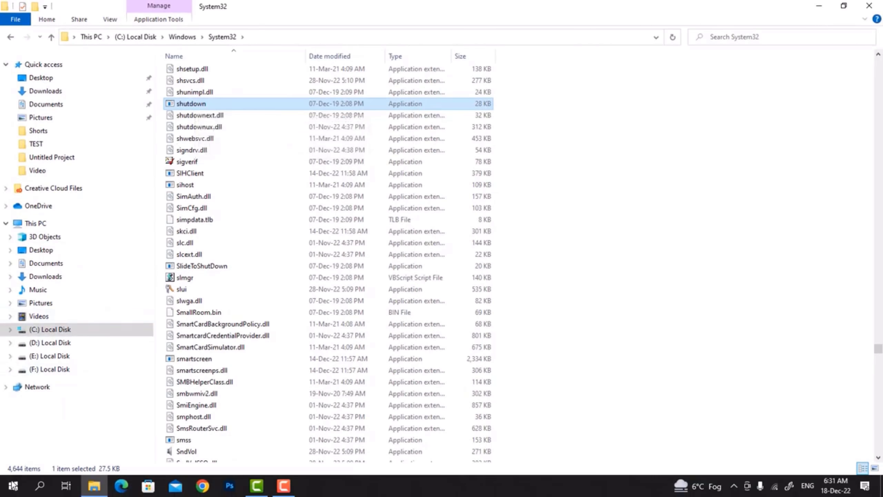
Show the Shut down power option again for comparison, dismiss it, and reselect the shutdown application in System32
{"action": "left_click", "coordinate": [13, 487]}
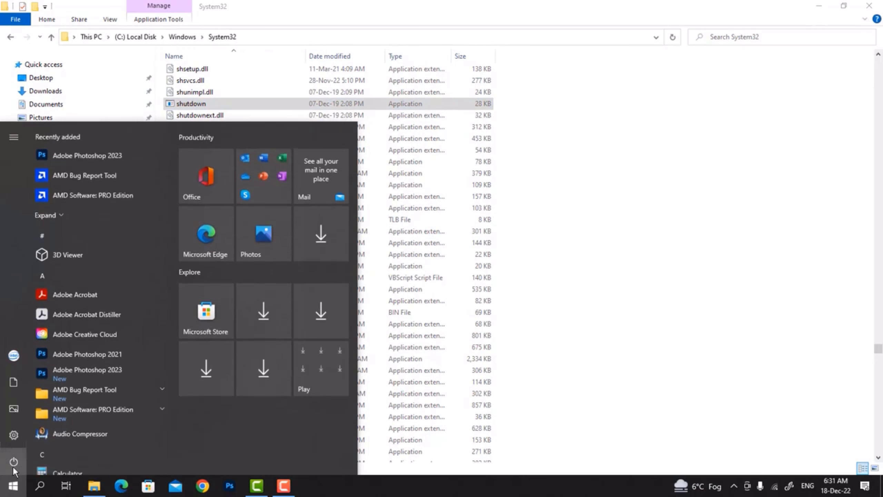
{"action": "mouse_move", "coordinate": [13, 468]}
{"action": "left_click", "coordinate": [77, 463]}
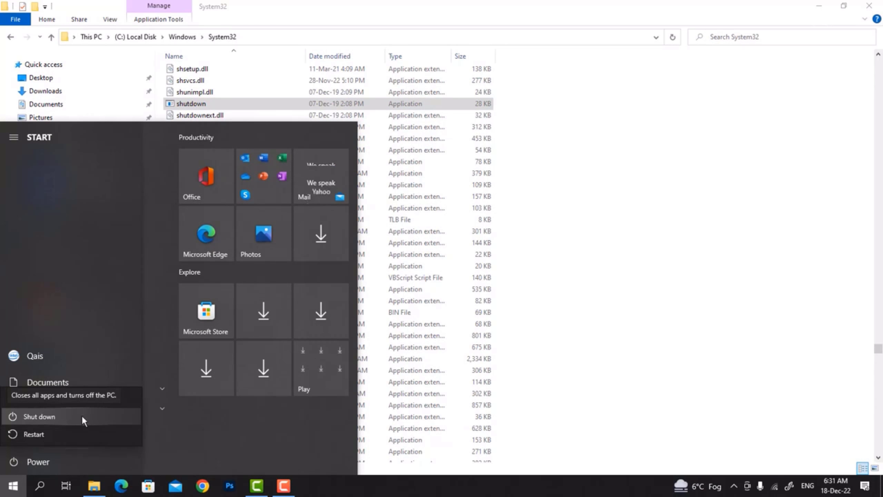
{"action": "left_click", "coordinate": [194, 103]}
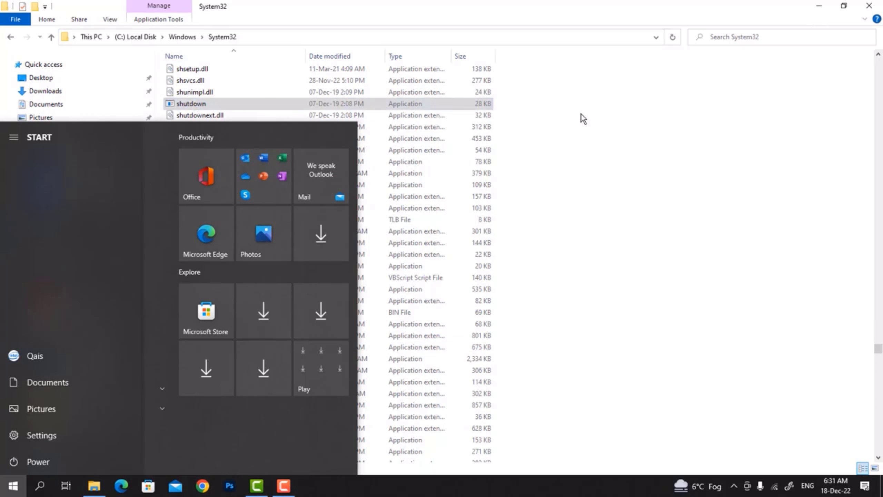
{"action": "left_click", "coordinate": [215, 101]}
{"action": "left_click", "coordinate": [188, 102]}
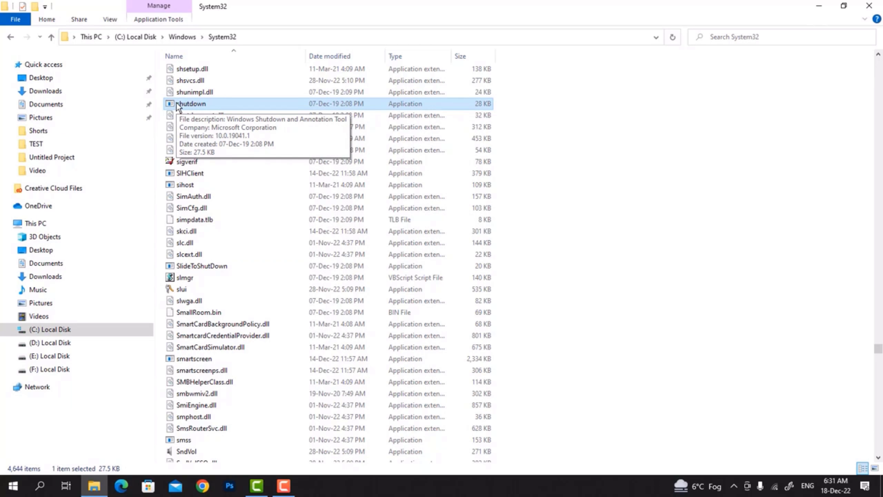
Copy the shutdown application from System32 to the desktop and close the File Explorer window
{"action": "left_click", "coordinate": [844, 6]}
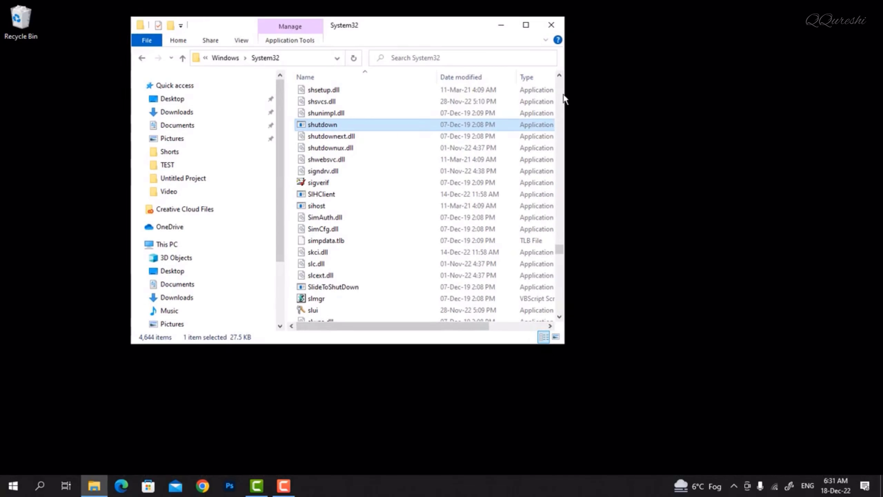
{"action": "right_click", "coordinate": [329, 126]}
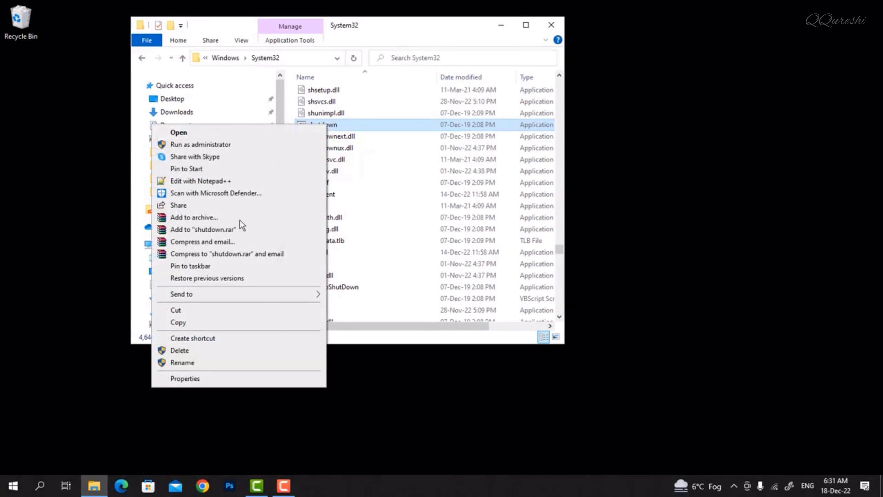
{"action": "left_click", "coordinate": [207, 323]}
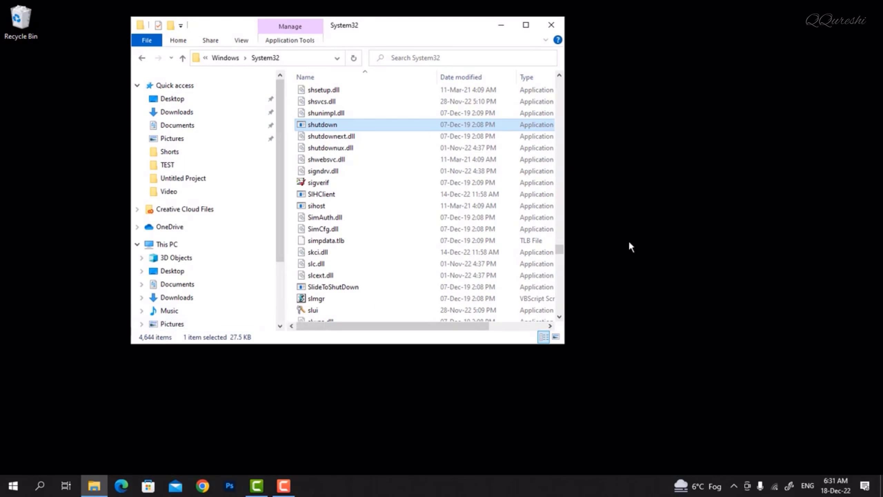
{"action": "right_click", "coordinate": [724, 177]}
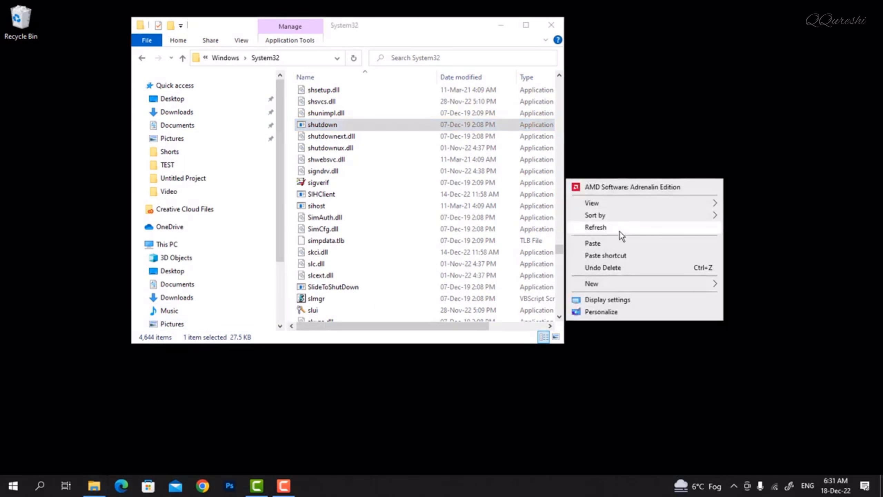
{"action": "left_click", "coordinate": [615, 245]}
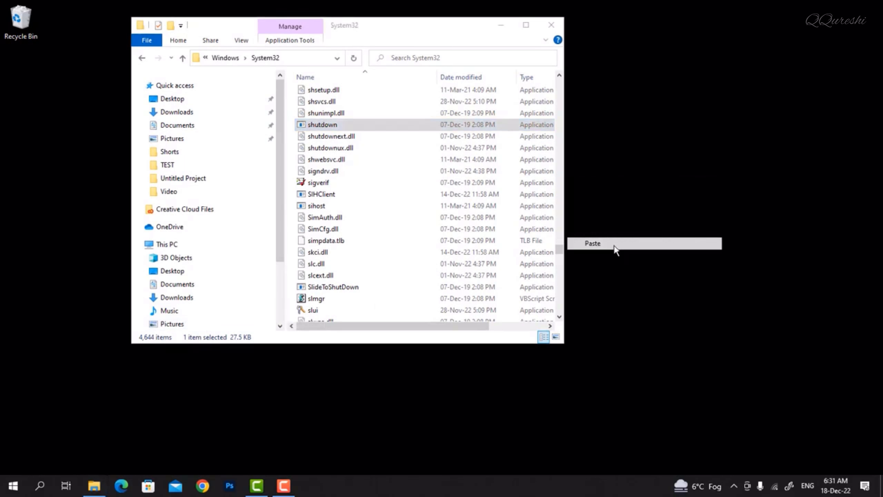
{"action": "left_click", "coordinate": [550, 26]}
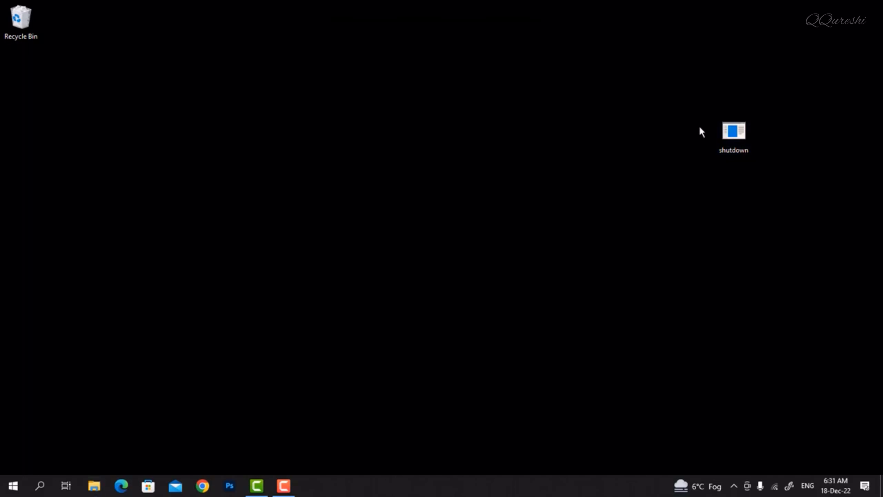
Move the desktop copy of the shutdown application closer to the Recycle Bin and open its properties
{"action": "left_click_drag", "start_coordinate": [734, 133], "coordinate": [259, 118]}
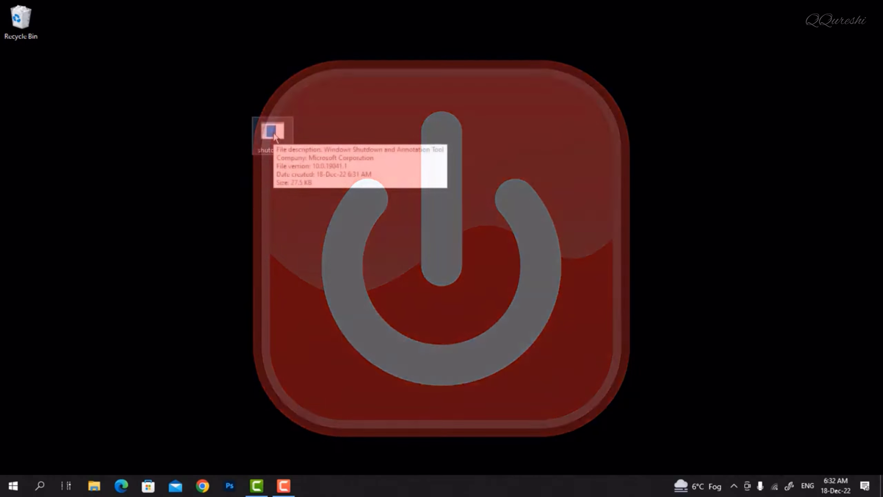
{"action": "right_click", "coordinate": [274, 133]}
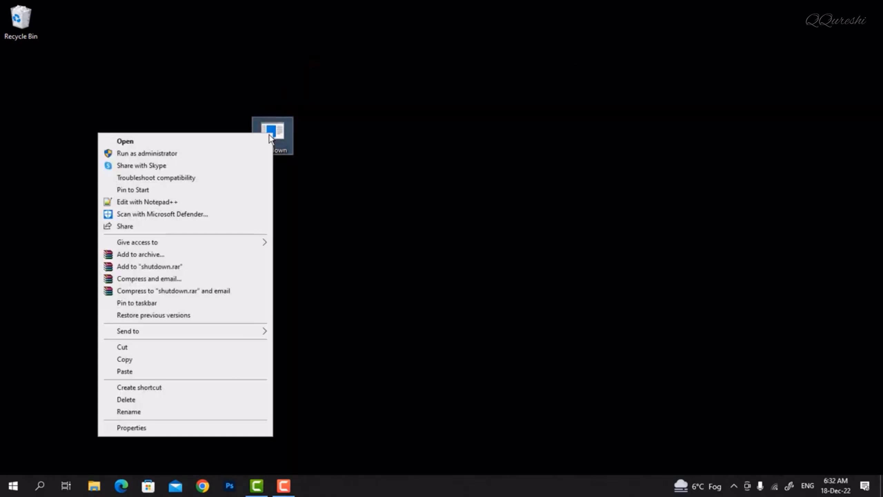
{"action": "left_click", "coordinate": [177, 431]}
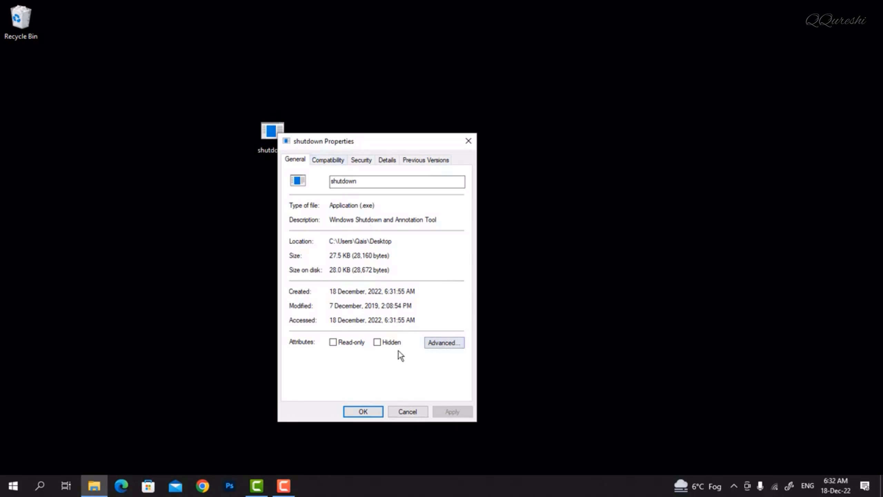
Review the compatibility, security, details and previous-version properties of the desktop shutdown application and close its properties without changes
{"action": "left_click", "coordinate": [332, 160]}
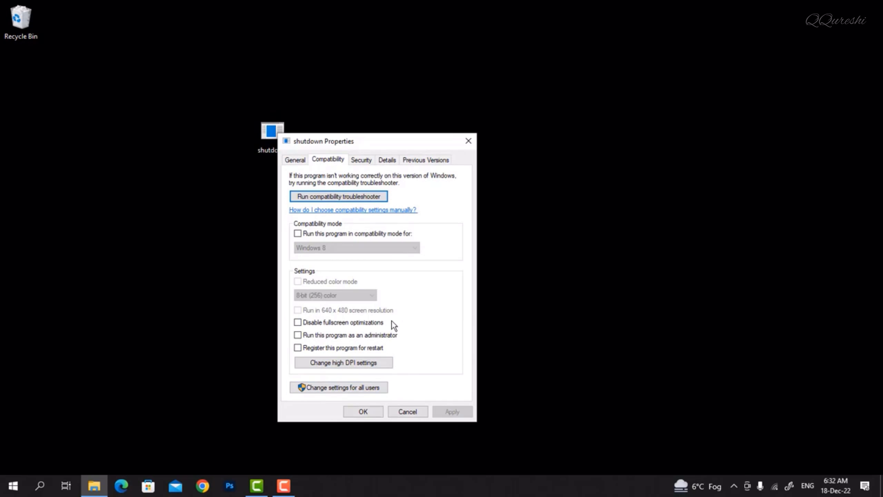
{"action": "left_click", "coordinate": [362, 160]}
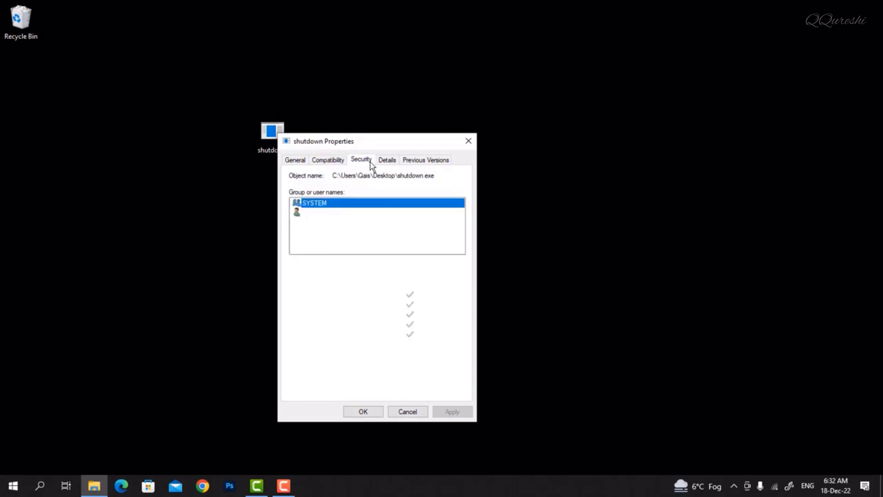
{"action": "left_click", "coordinate": [387, 160]}
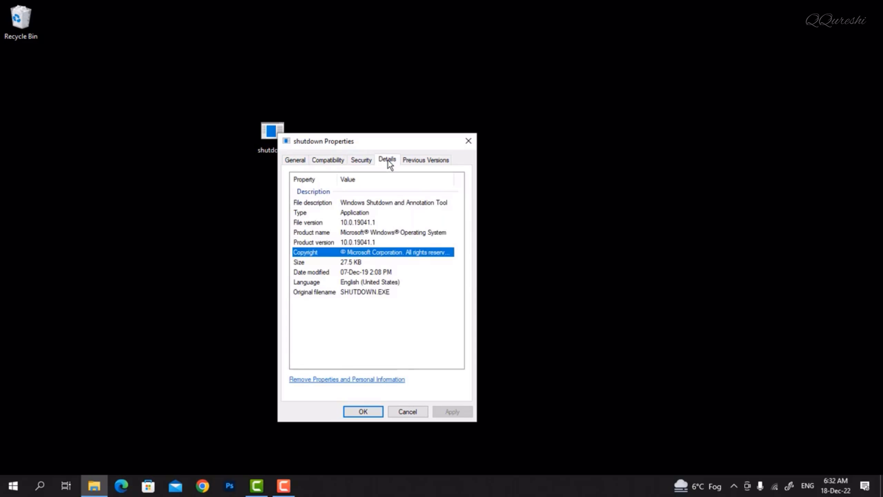
{"action": "left_click", "coordinate": [431, 161]}
{"action": "left_click", "coordinate": [406, 411]}
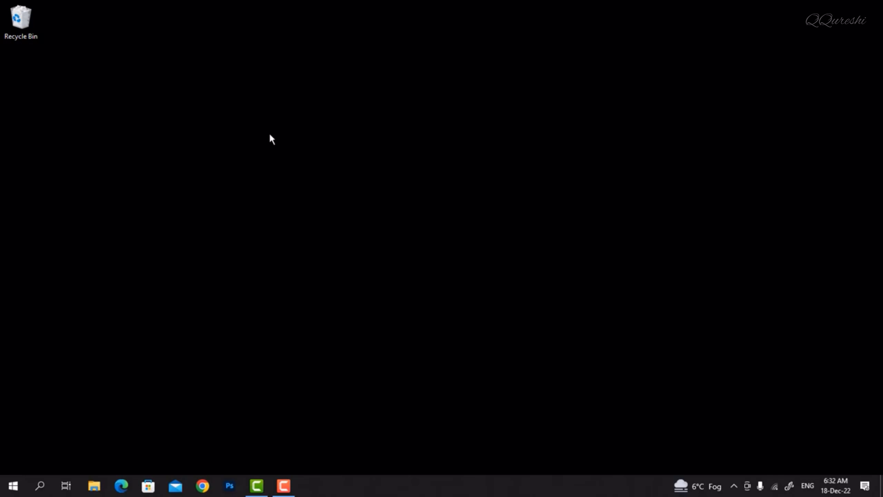
Create a desktop shortcut with the item location "shutdown -s -t 0", keeping the name "shutdown"
{"action": "right_click", "coordinate": [271, 139]}
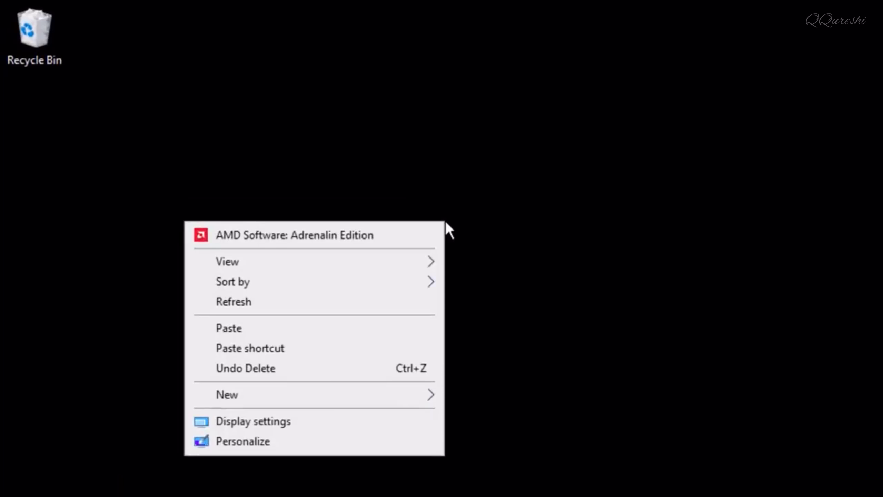
{"action": "mouse_move", "coordinate": [376, 274]}
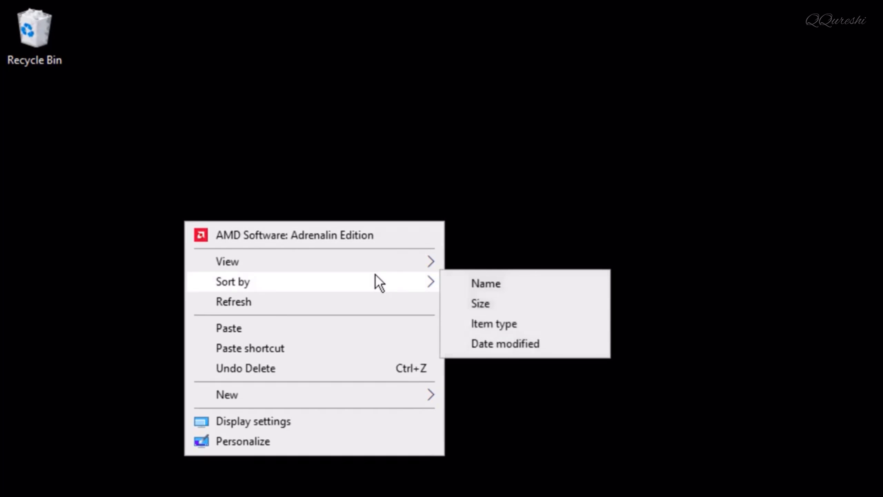
{"action": "mouse_move", "coordinate": [375, 391]}
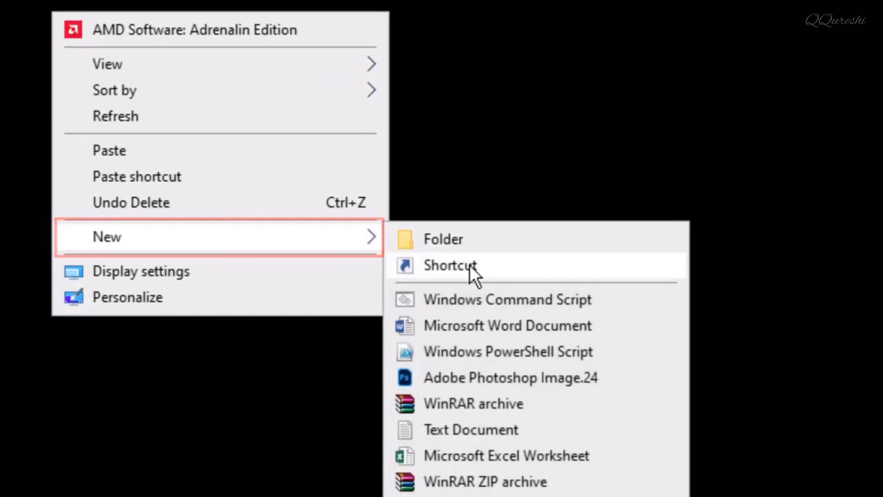
{"action": "left_click", "coordinate": [600, 267]}
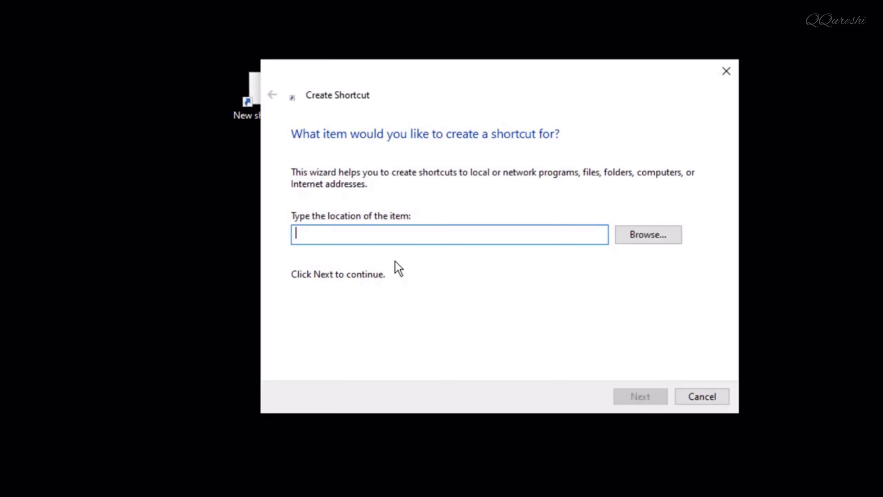
{"action": "left_click_drag", "start_coordinate": [389, 78], "coordinate": [462, 77]}
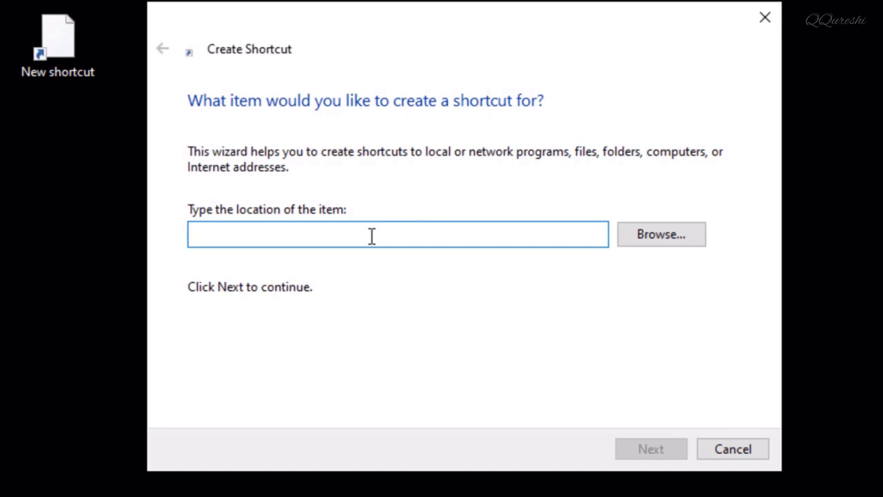
{"action": "type", "text": "shutdown -s"}
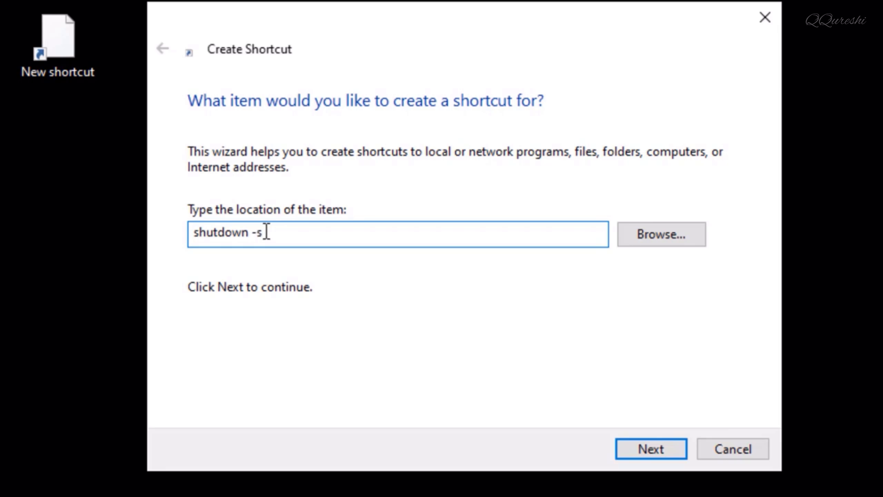
{"action": "type", "text": "-t 0"}
{"action": "left_click", "coordinate": [656, 446]}
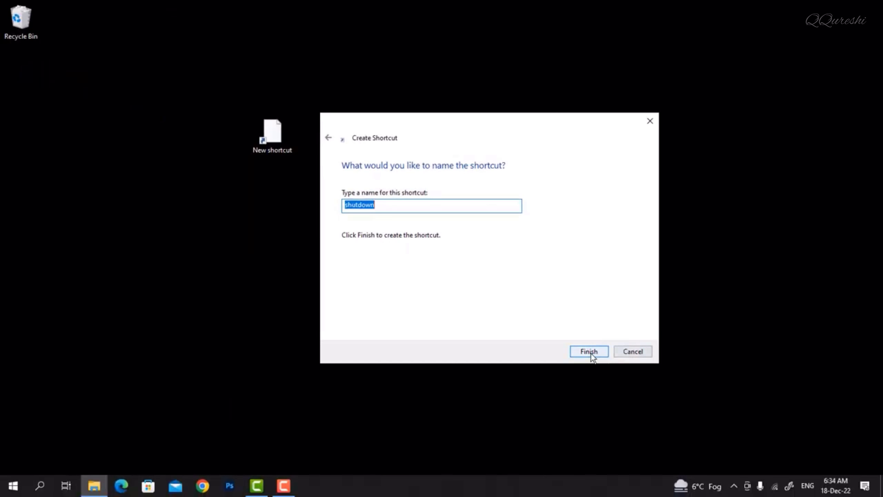
{"action": "left_click", "coordinate": [589, 352]}
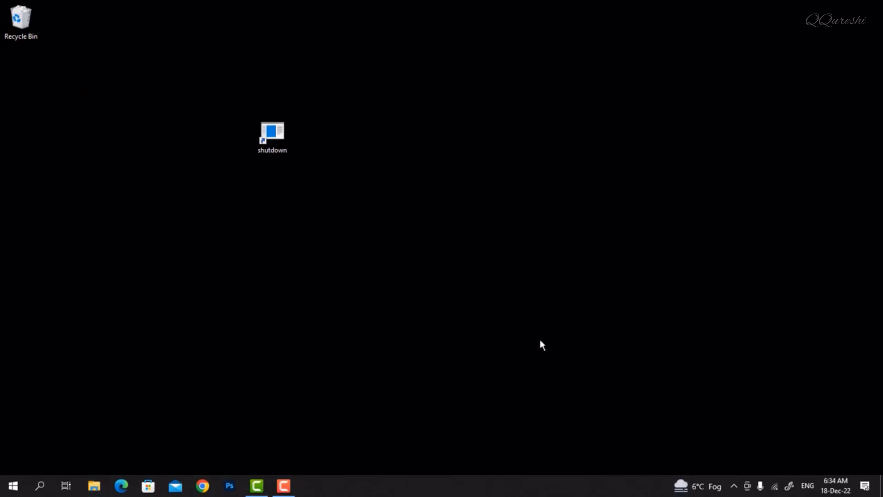
Change the shutdown shortcut's icon to the red power symbol from the SHELL32 icons, apply it and close the properties
{"action": "right_click", "coordinate": [273, 134]}
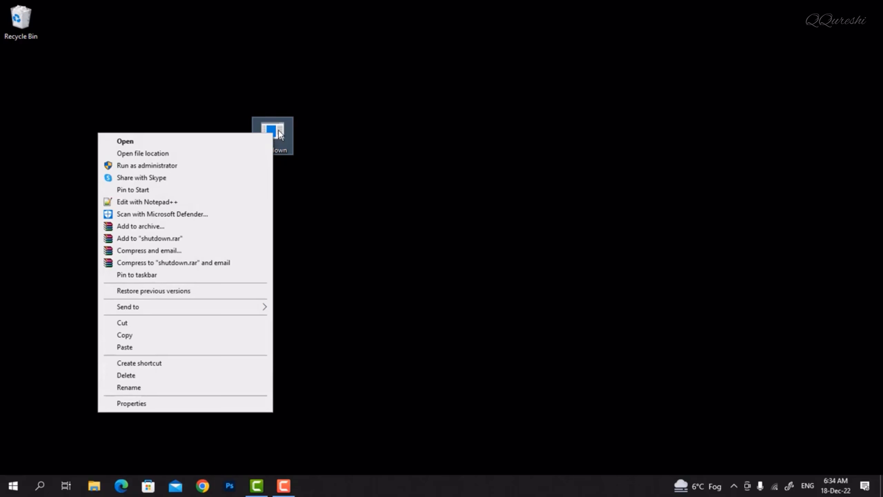
{"action": "left_click", "coordinate": [153, 403]}
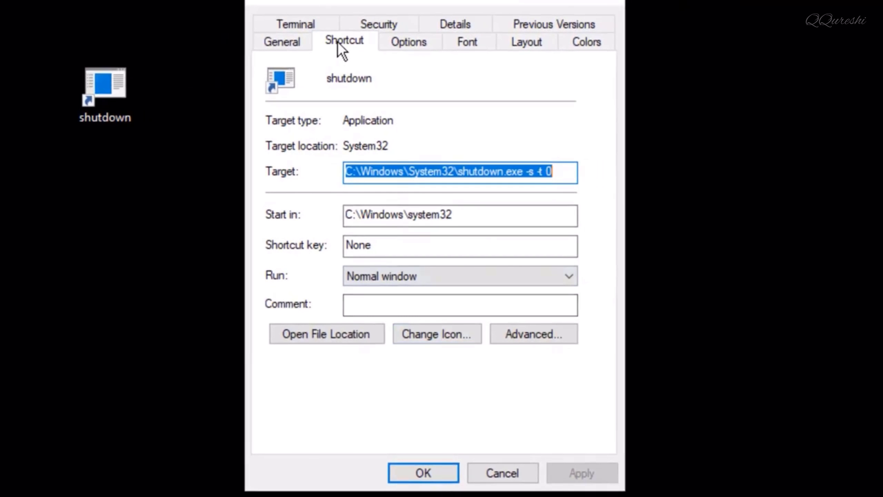
{"action": "left_click", "coordinate": [338, 42]}
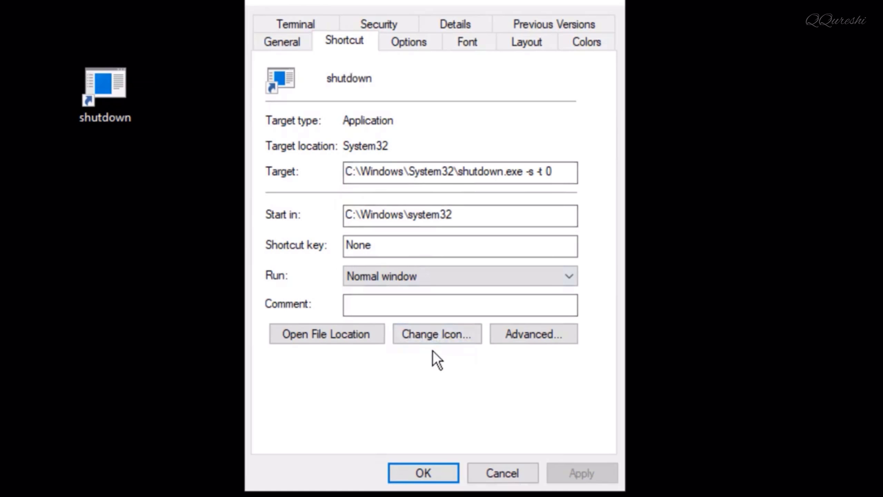
{"action": "left_click", "coordinate": [439, 332]}
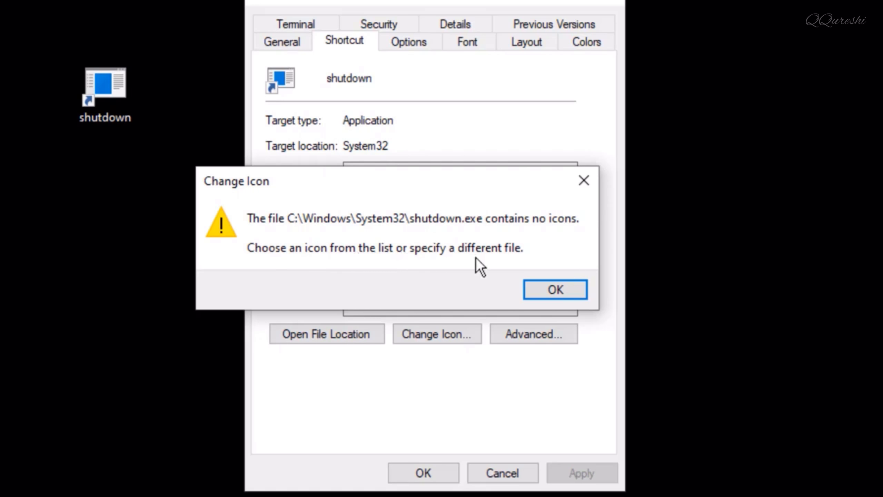
{"action": "left_click", "coordinate": [554, 289]}
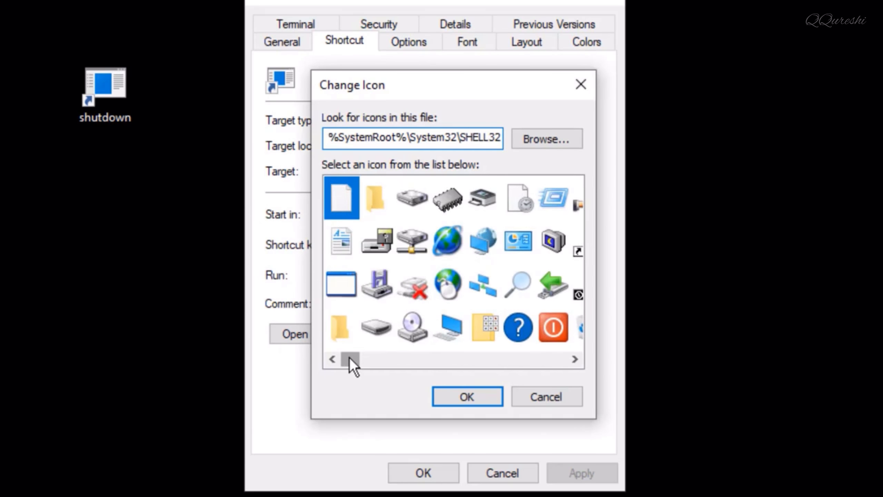
{"action": "mouse_move", "coordinate": [349, 358]}
{"action": "left_mouse_down"}
{"action": "mouse_move", "coordinate": [553, 360]}
{"action": "mouse_move", "coordinate": [335, 355]}
{"action": "left_mouse_up"}
{"action": "left_click", "coordinate": [555, 330]}
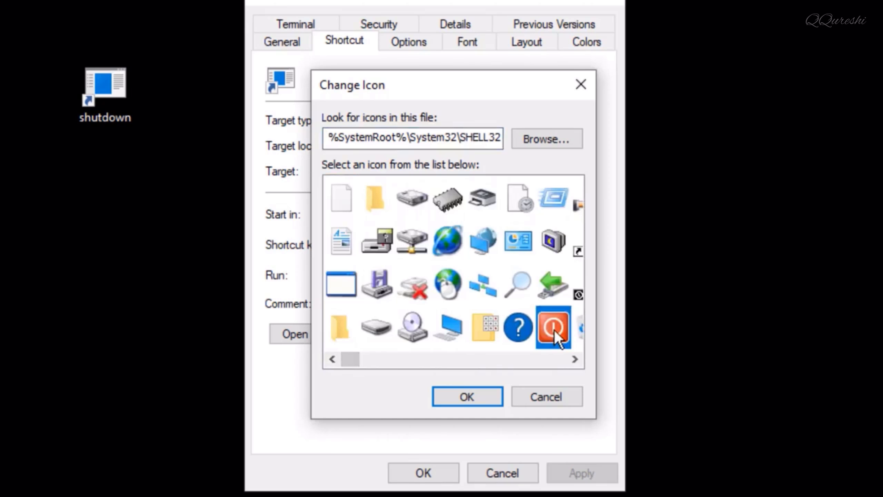
{"action": "left_click_drag", "start_coordinate": [356, 362], "coordinate": [373, 358]}
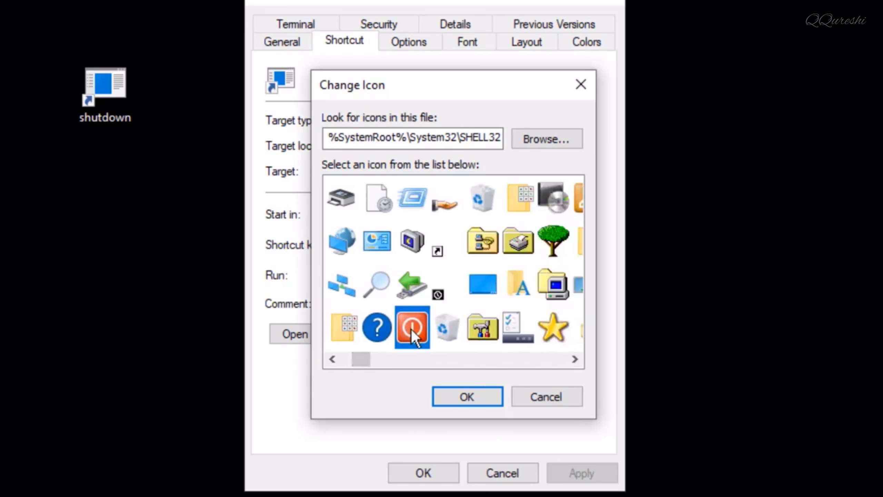
{"action": "left_click", "coordinate": [458, 395]}
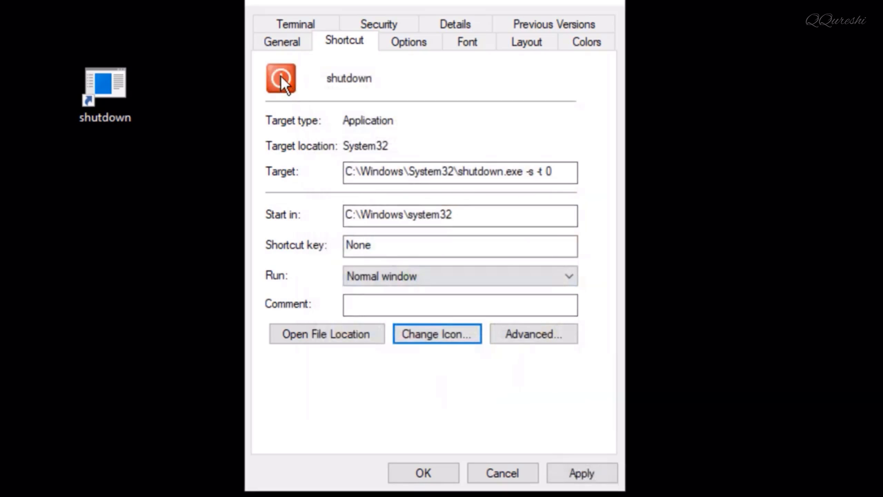
{"action": "left_click", "coordinate": [557, 469]}
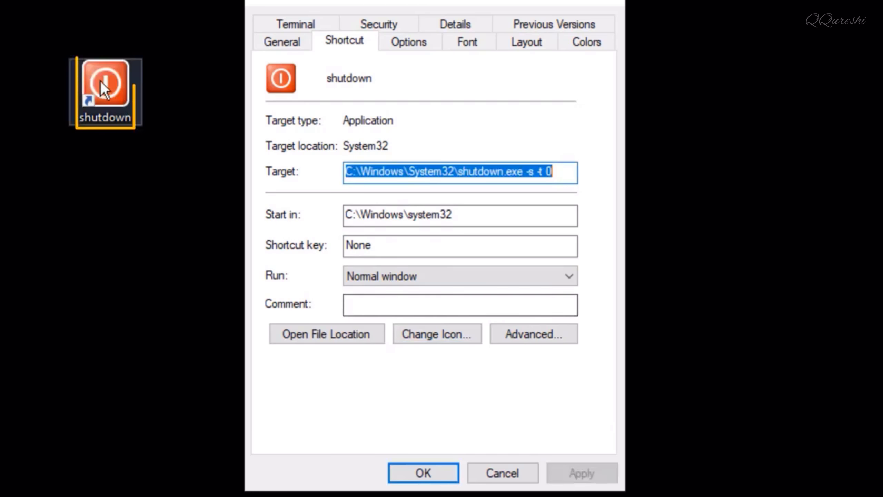
{"action": "left_click", "coordinate": [425, 473]}
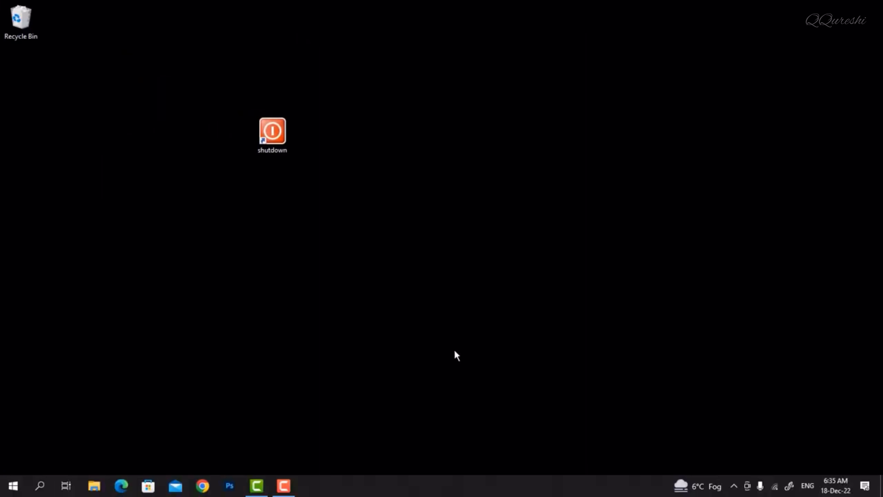
Move the shutdown shortcut to the desktop corner just above the Start button and run it
{"action": "left_click_drag", "start_coordinate": [274, 134], "coordinate": [36, 446]}
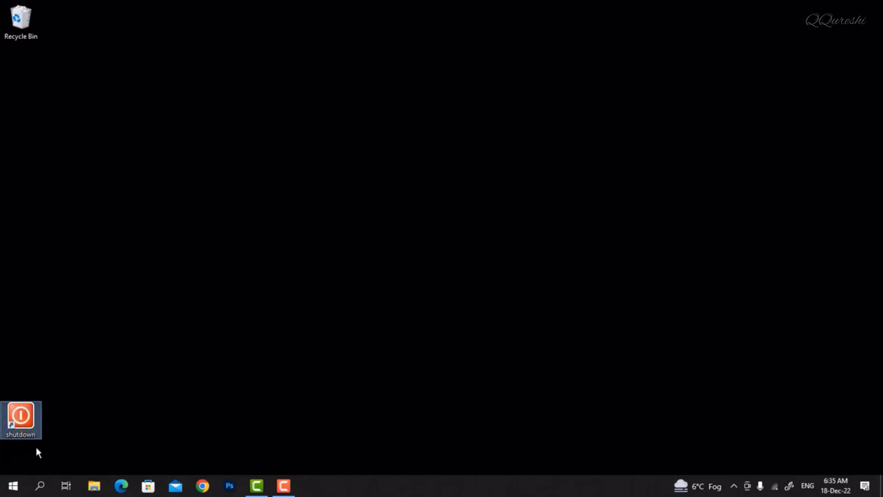
{"action": "mouse_move", "coordinate": [28, 415]}
{"action": "left_mouse_down"}
{"action": "mouse_move", "coordinate": [60, 384]}
{"action": "mouse_move", "coordinate": [70, 358]}
{"action": "mouse_move", "coordinate": [36, 392]}
{"action": "mouse_move", "coordinate": [24, 432]}
{"action": "mouse_move", "coordinate": [25, 420]}
{"action": "left_mouse_up"}
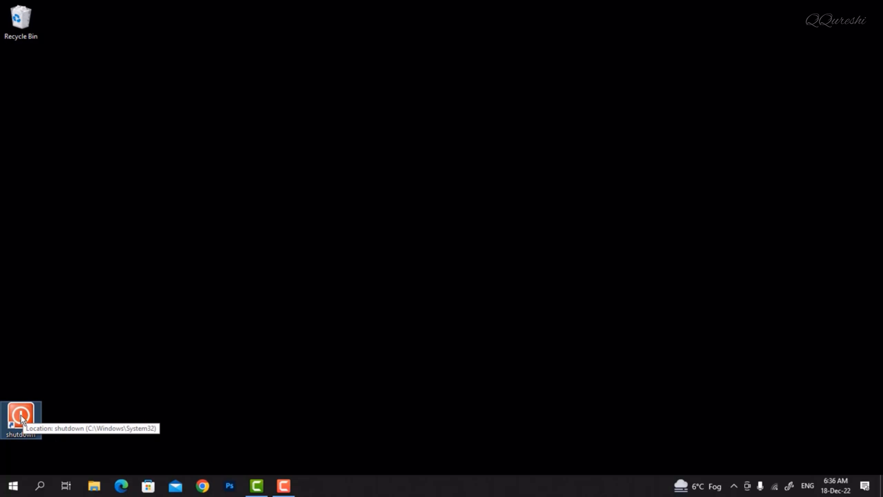
{"action": "double_click", "coordinate": [21, 418]}
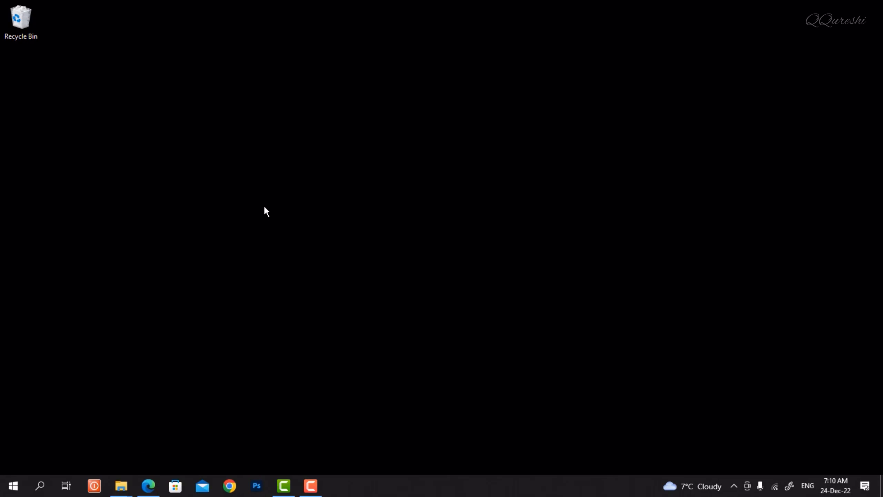
Start creating another new shortcut on the desktop
{"action": "right_click", "coordinate": [265, 207]}
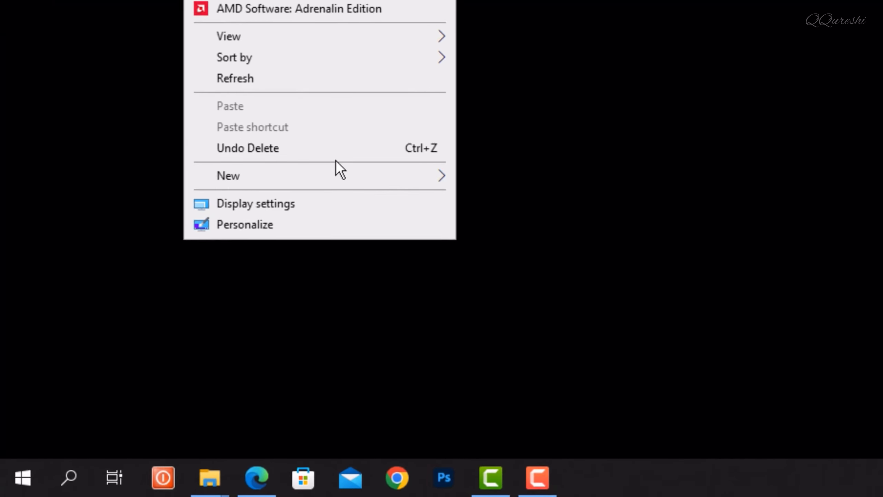
{"action": "mouse_move", "coordinate": [354, 176]}
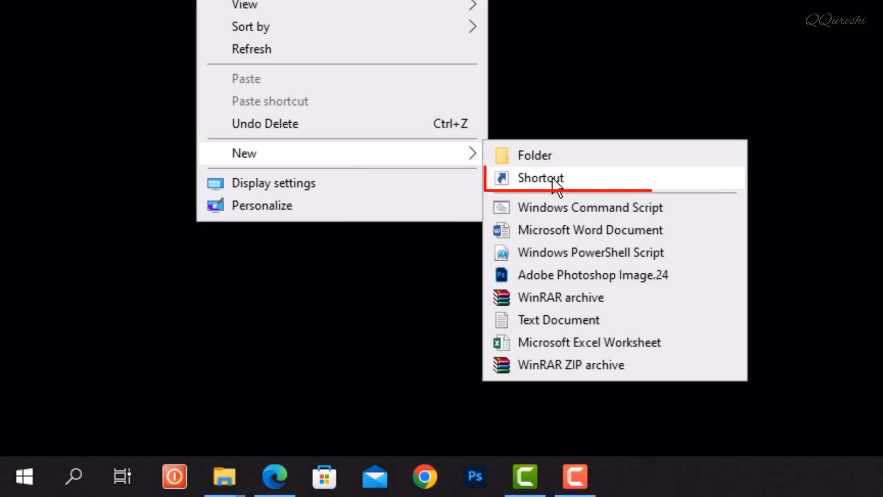
{"action": "left_click", "coordinate": [556, 184]}
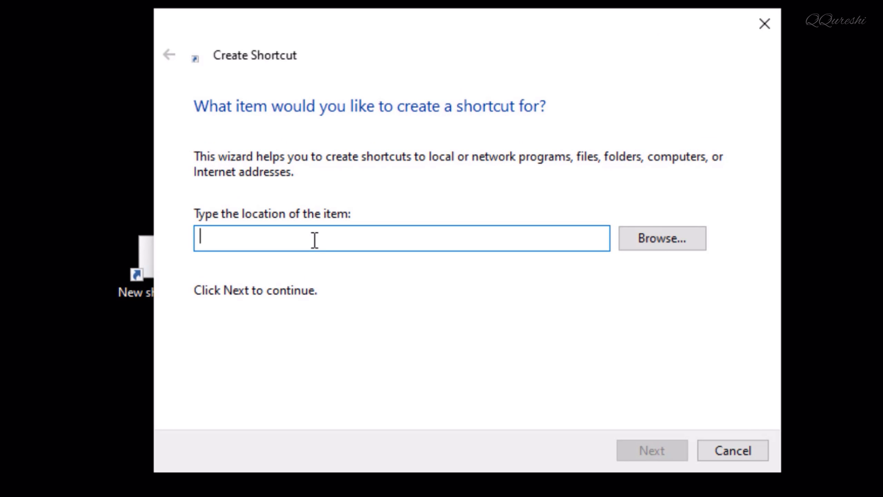
Try to use "as" as the item location of the new shortcut
{"action": "type", "text": "as"}
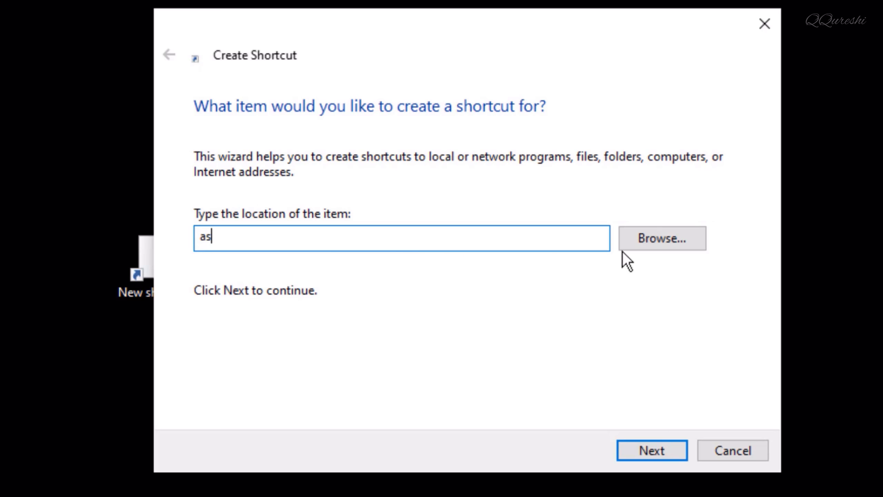
{"action": "left_click", "coordinate": [665, 454]}
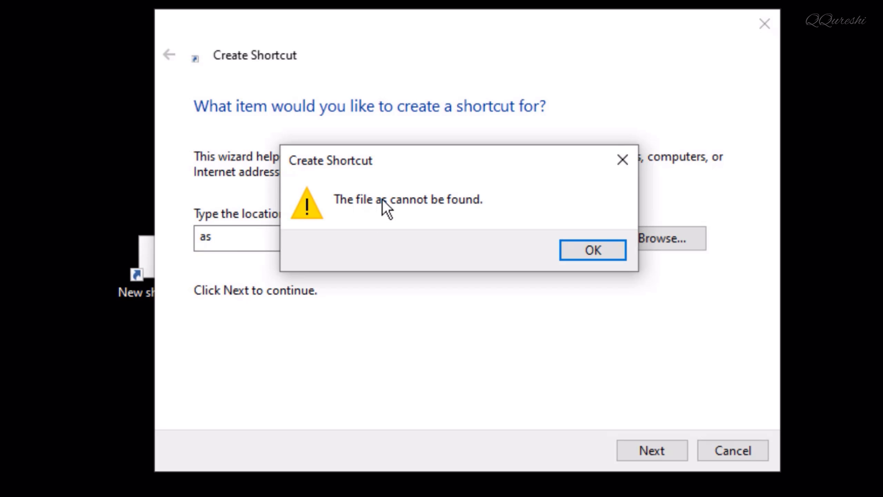
{"action": "left_click", "coordinate": [573, 252]}
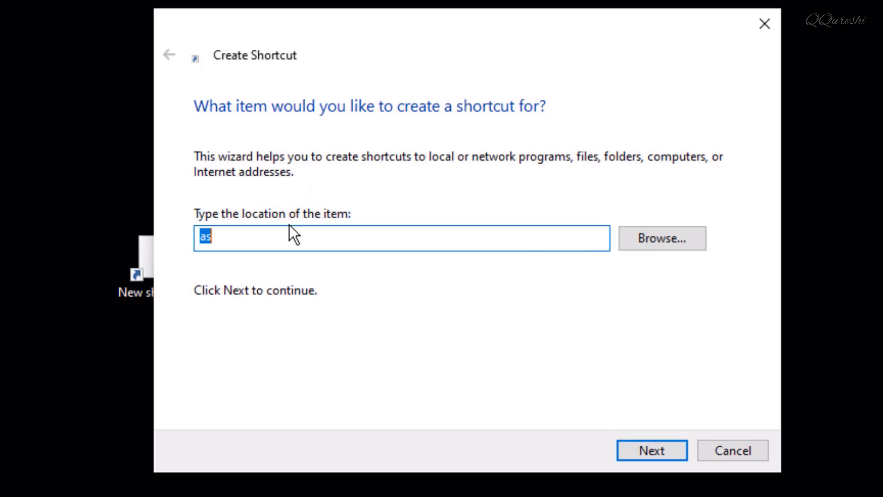
Create the shortcut with "shutdown -r -t 0" as its item location and Restart as its name
{"action": "type", "text": "shut"}
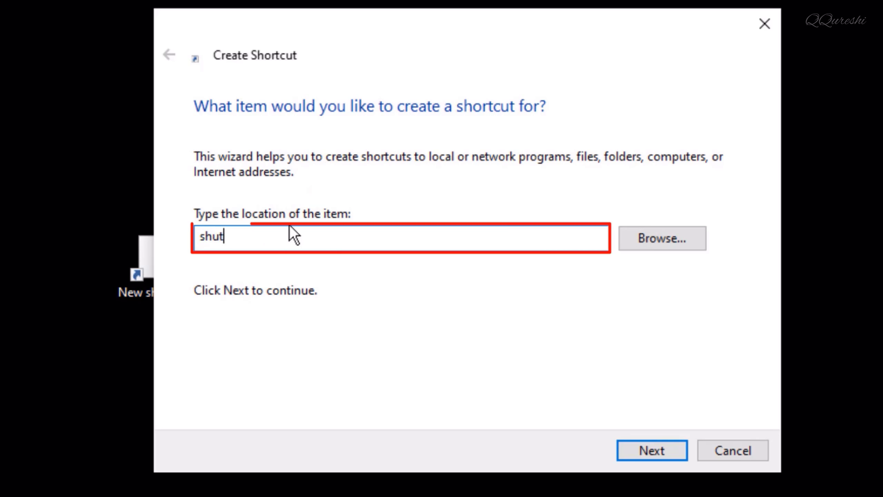
{"action": "type", "text": "down"}
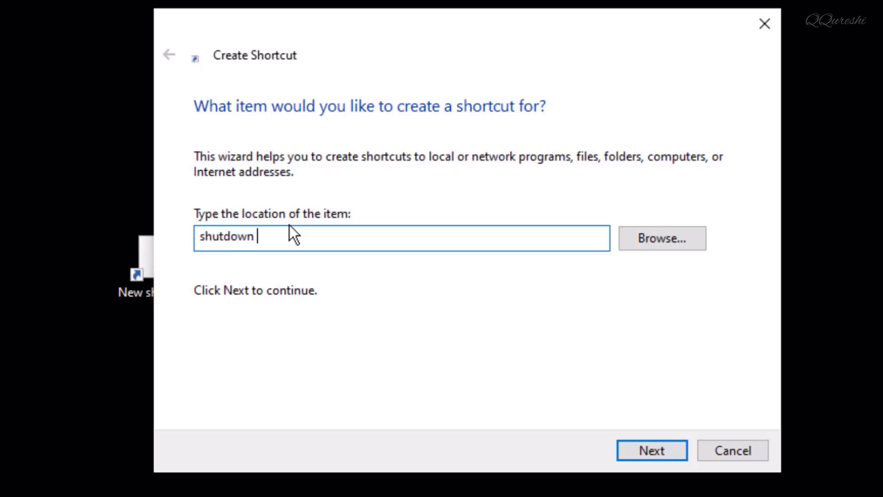
{"action": "type", "text": "-r -t 0"}
{"action": "left_click", "coordinate": [647, 449]}
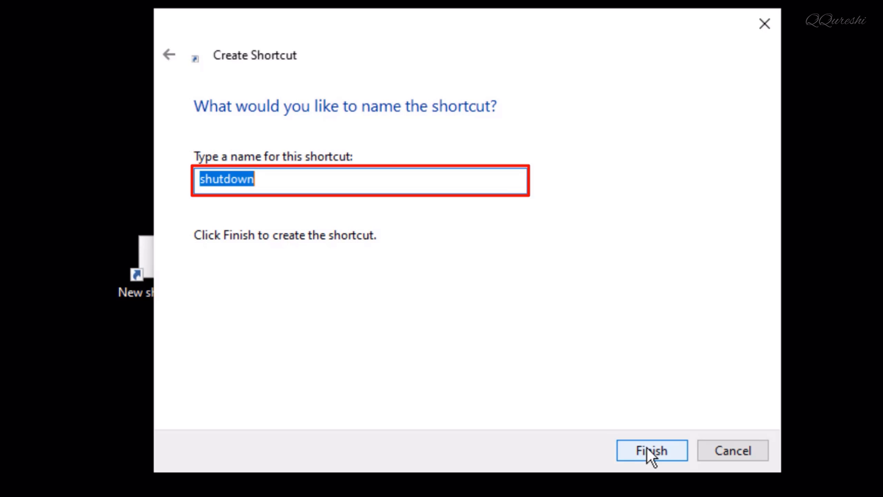
{"action": "type", "text": "R"}
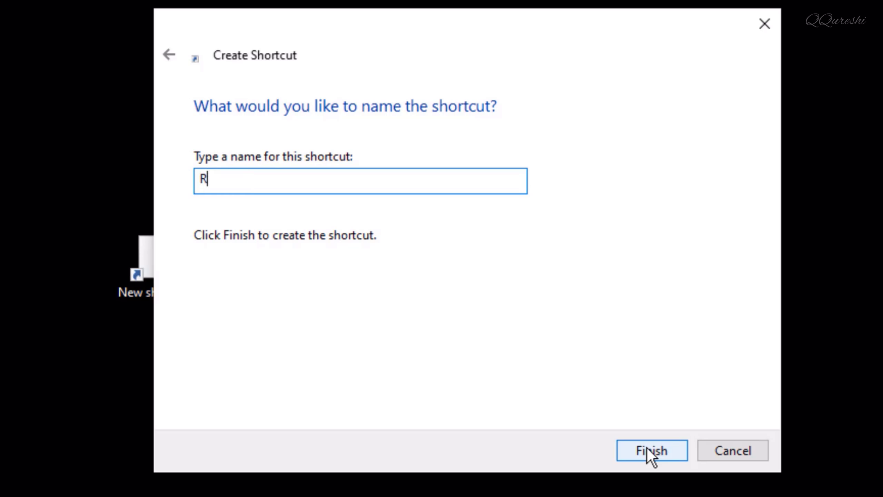
{"action": "type", "text": "estart"}
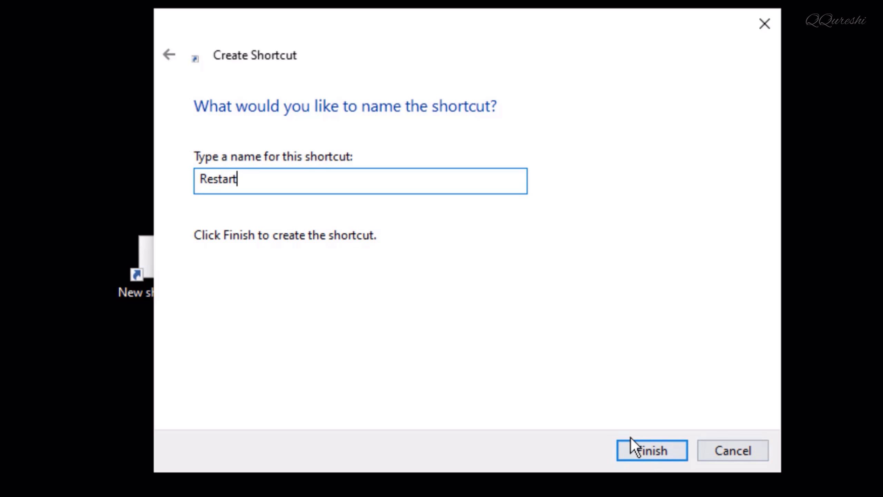
{"action": "left_click", "coordinate": [630, 451]}
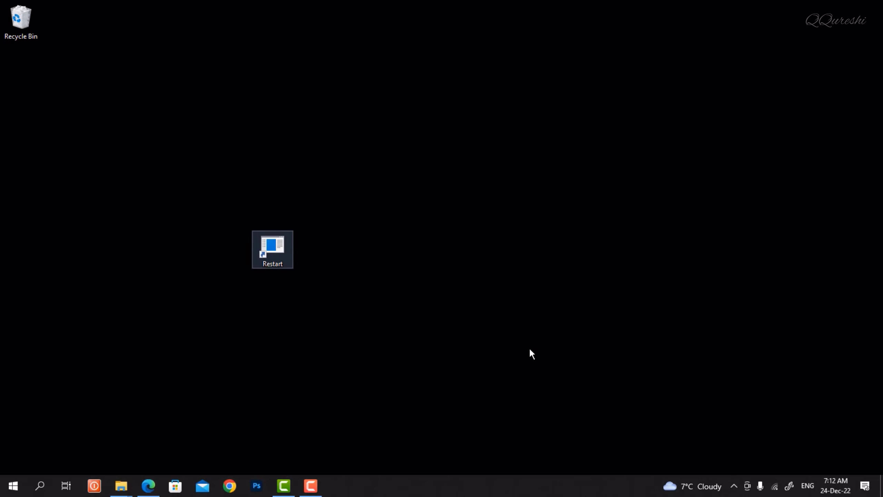
Open the Restart shortcut's properties and bring up the SHELL32 icon selection for it
{"action": "key", "text": "shift+F10"}
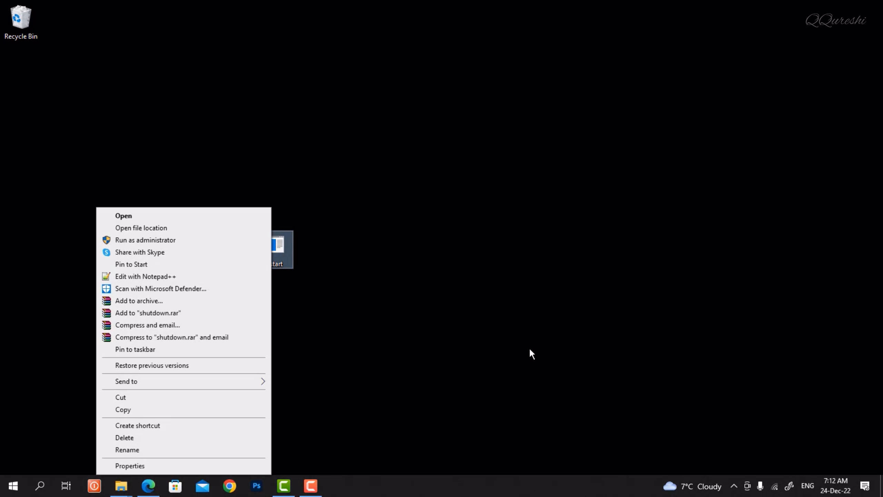
{"action": "left_click", "coordinate": [196, 466]}
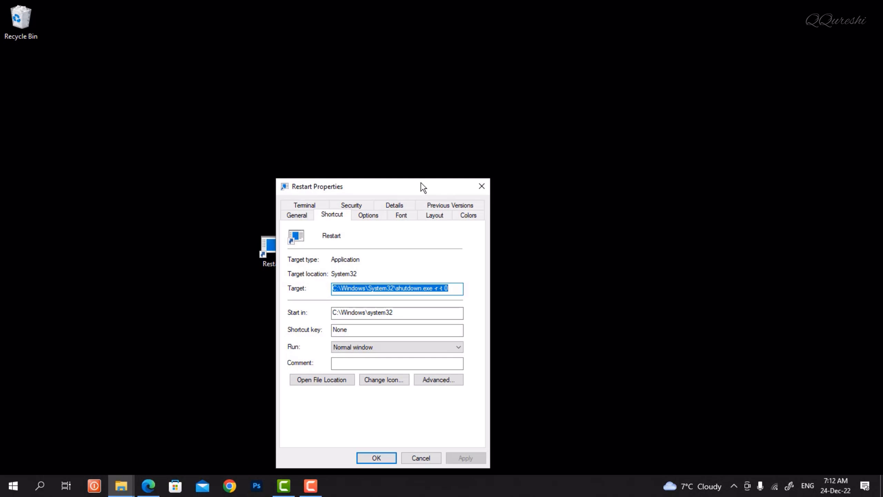
{"action": "left_click_drag", "start_coordinate": [418, 184], "coordinate": [522, 92]}
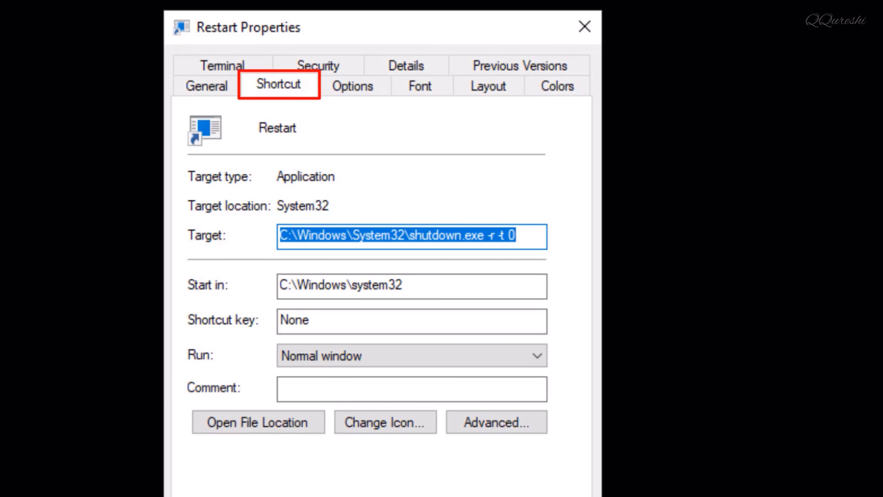
{"action": "left_click", "coordinate": [274, 86]}
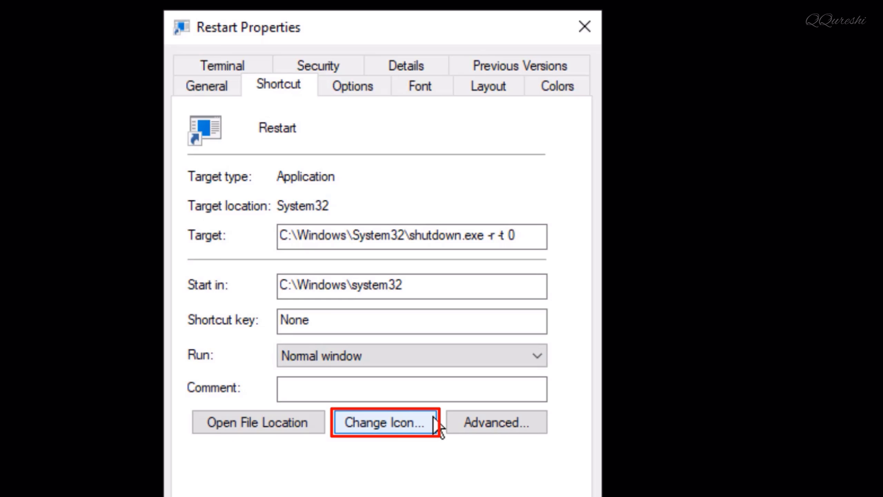
{"action": "left_click", "coordinate": [377, 428]}
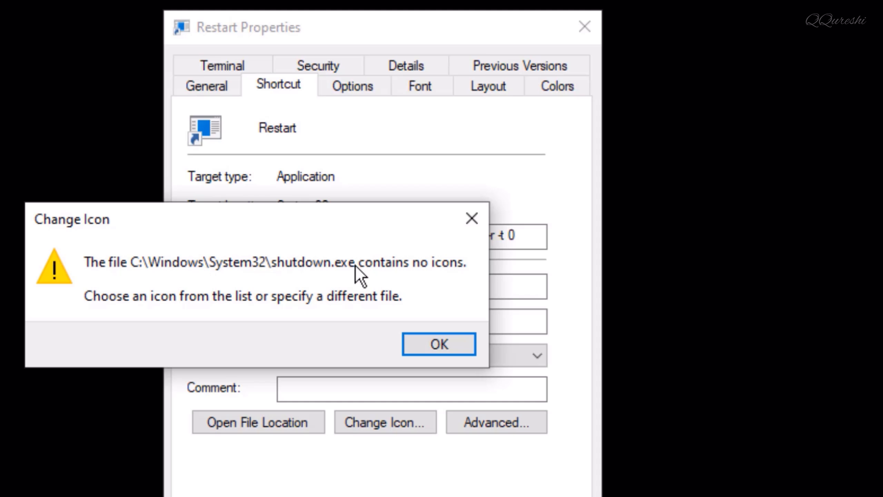
{"action": "left_click", "coordinate": [418, 343]}
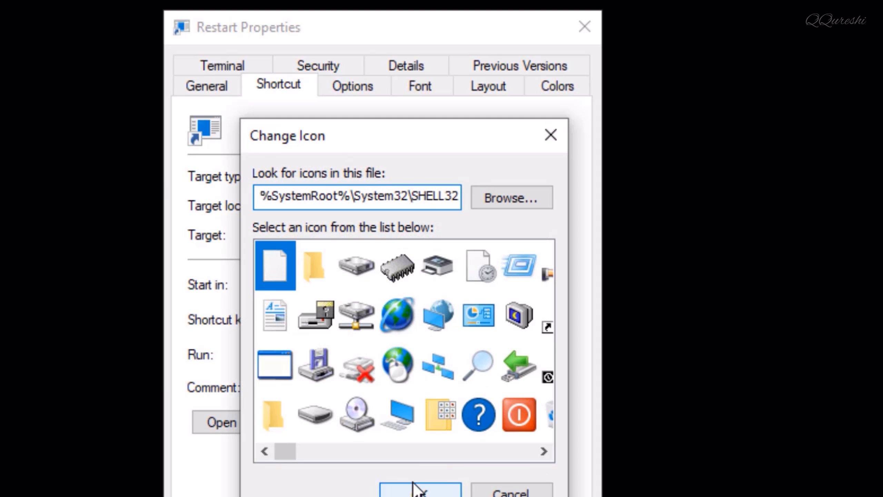
Change the Restart shortcut's icon to the two blue circular arrows, apply it and close the properties
{"action": "scroll", "coordinate": [323, 450], "scroll_direction": "right", "scroll_amount": 2}
{"action": "scroll", "coordinate": [323, 450], "scroll_direction": "right", "scroll_amount": 10}
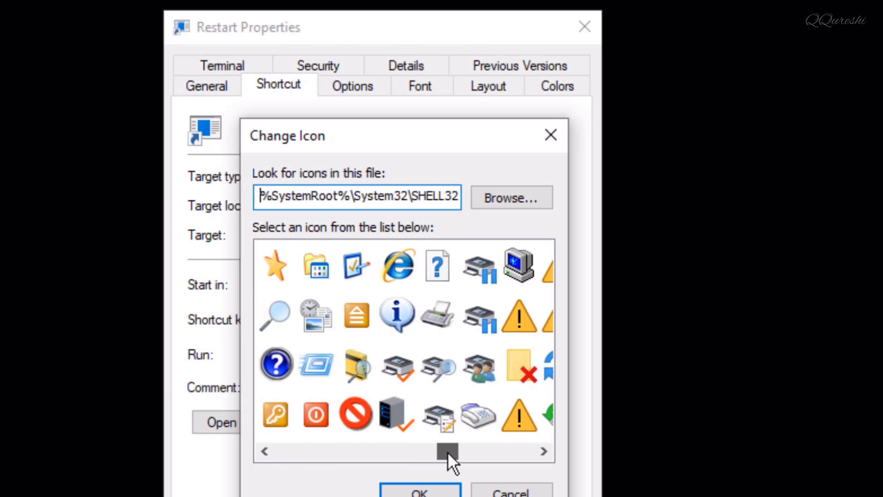
{"action": "left_click", "coordinate": [543, 451]}
{"action": "left_click_drag", "start_coordinate": [543, 451], "coordinate": [544, 451]}
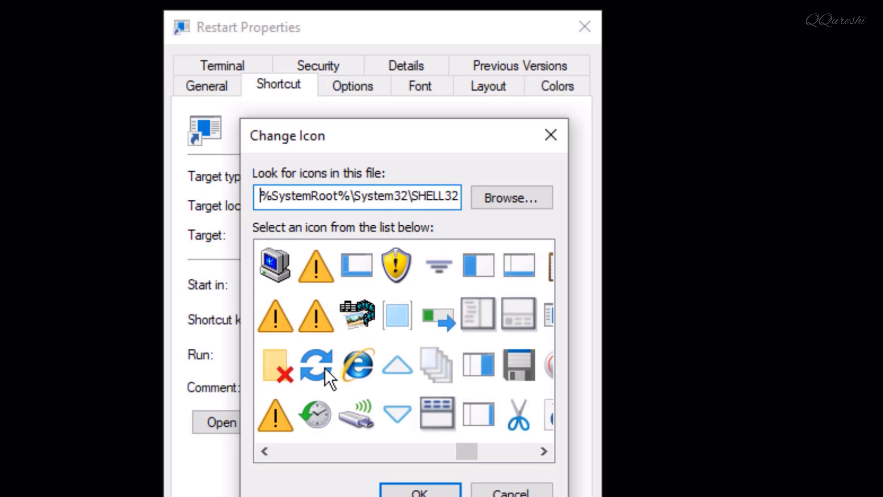
{"action": "left_click", "coordinate": [321, 359]}
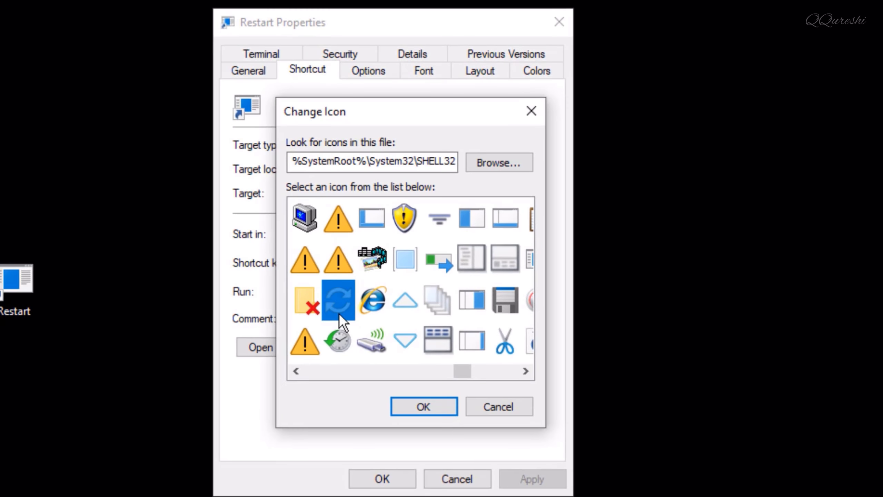
{"action": "left_click", "coordinate": [413, 403]}
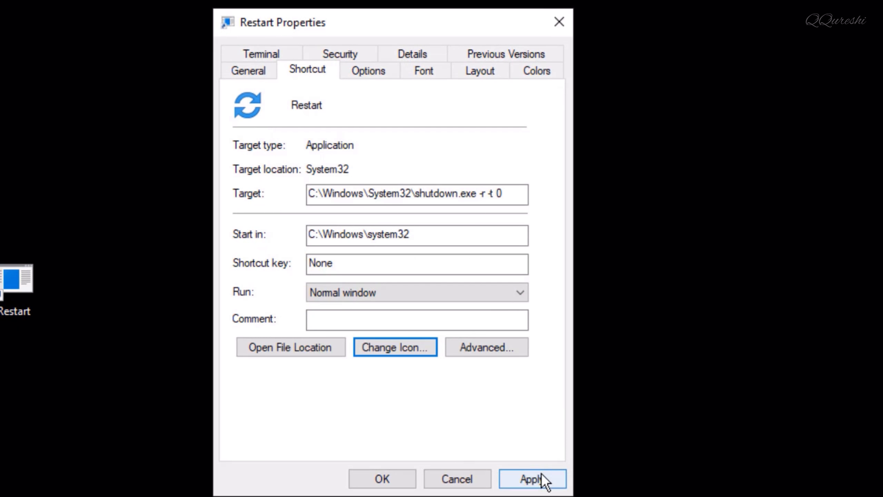
{"action": "left_click", "coordinate": [532, 479]}
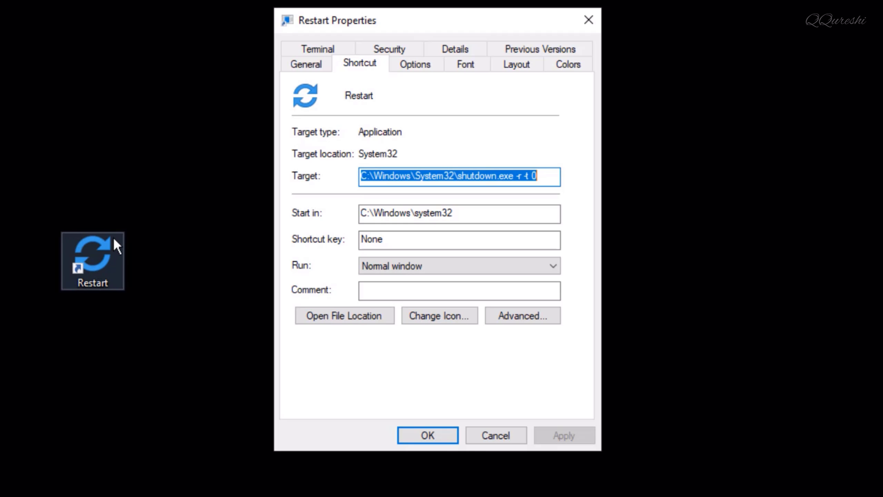
{"action": "left_click", "coordinate": [428, 436]}
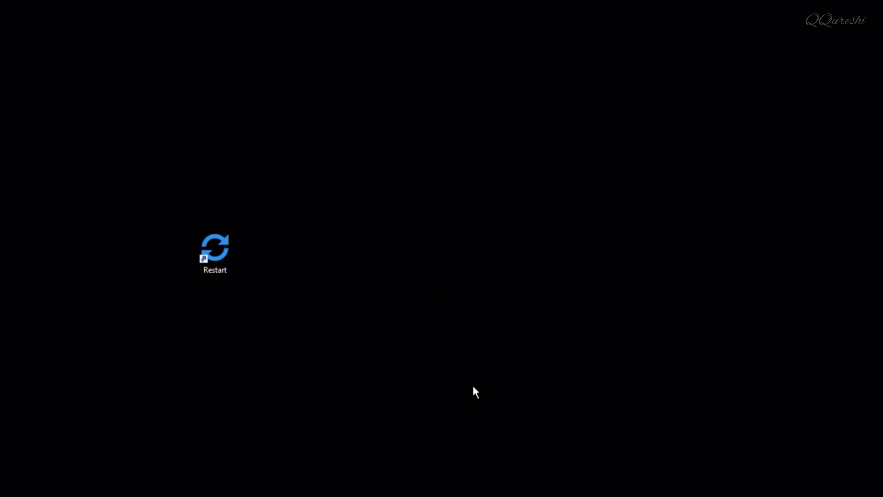
Move the Restart shortcut to the desktop corner above the Start button and pin it to the taskbar beside the red power icon
{"action": "left_click_drag", "start_coordinate": [270, 249], "coordinate": [29, 384]}
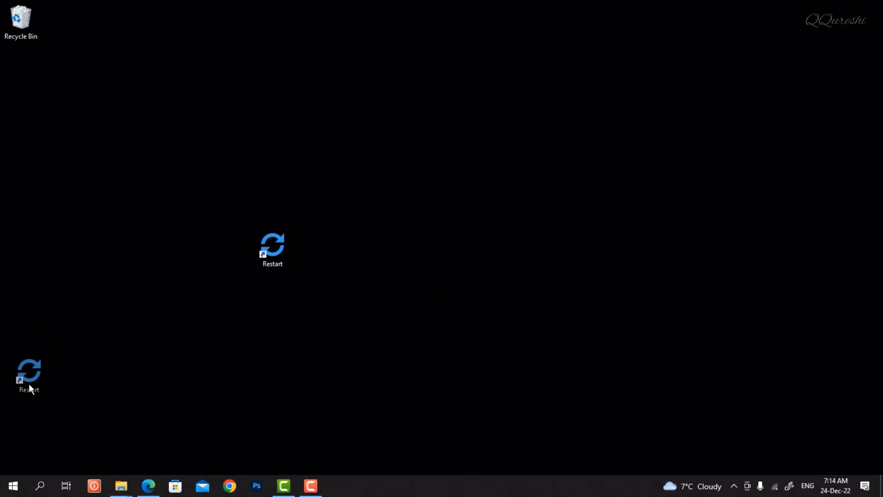
{"action": "left_click_drag", "start_coordinate": [29, 422], "coordinate": [384, 430]}
{"action": "left_click_drag", "start_coordinate": [353, 473], "coordinate": [118, 488]}
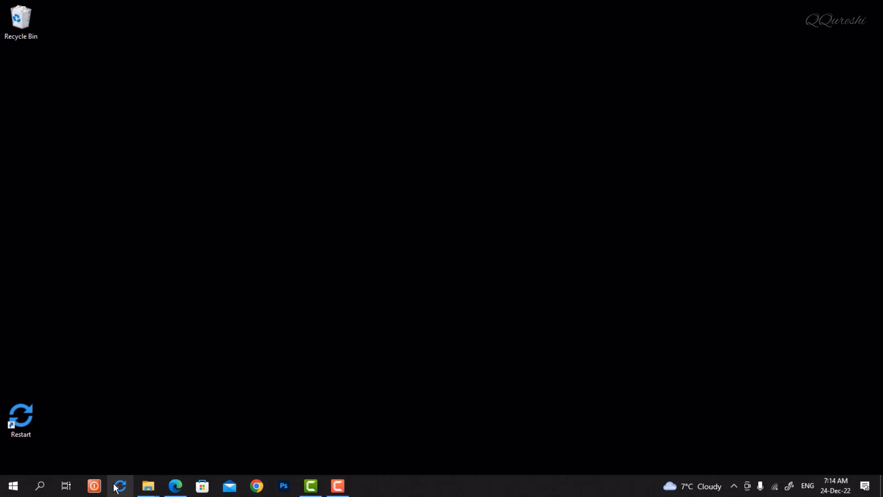